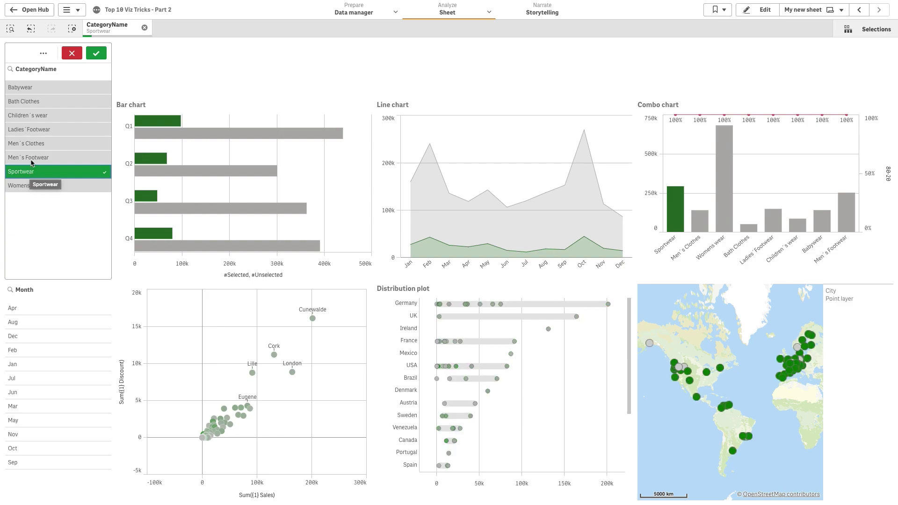
Step: Select Men's Footwear as category and Feb, Jan, Jul and Oct as months
{"action": "left_click", "coordinate": [32, 157]}
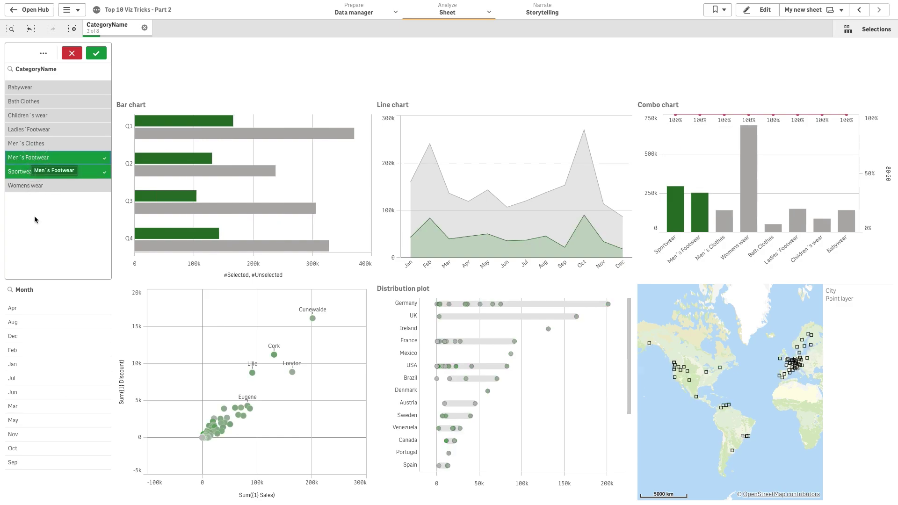
{"action": "left_click", "coordinate": [31, 351]}
{"action": "left_click", "coordinate": [32, 350]}
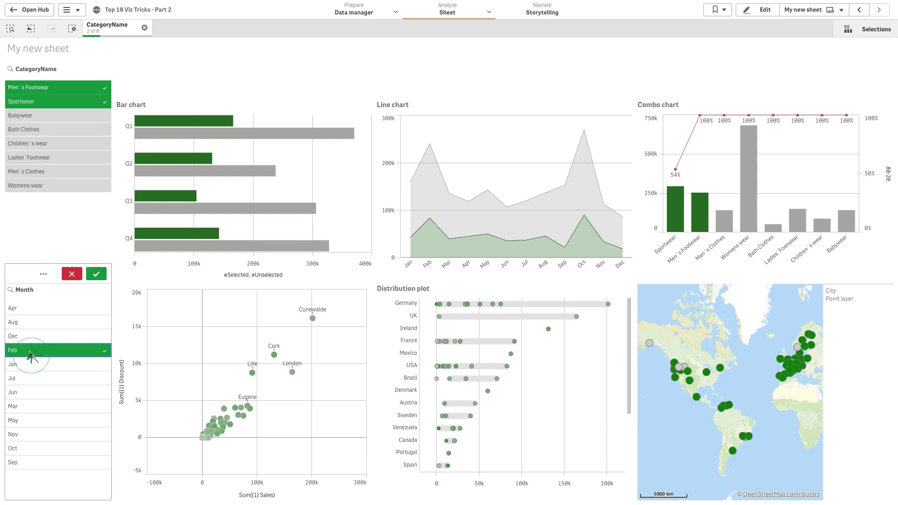
{"action": "left_click", "coordinate": [29, 365]}
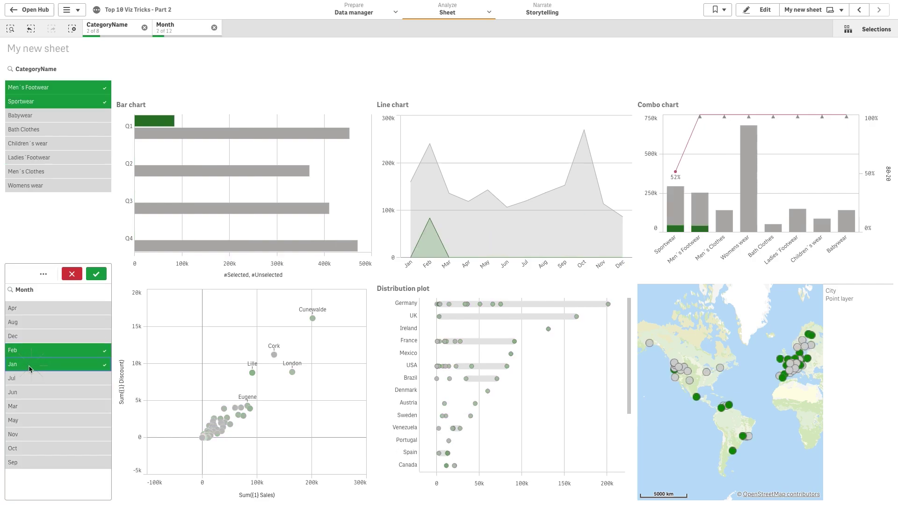
{"action": "left_click", "coordinate": [29, 379]}
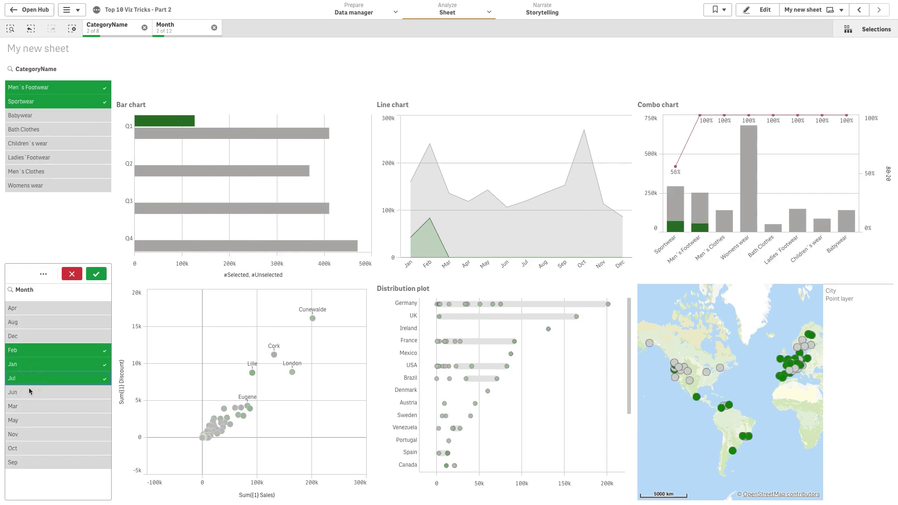
{"action": "left_click", "coordinate": [31, 446]}
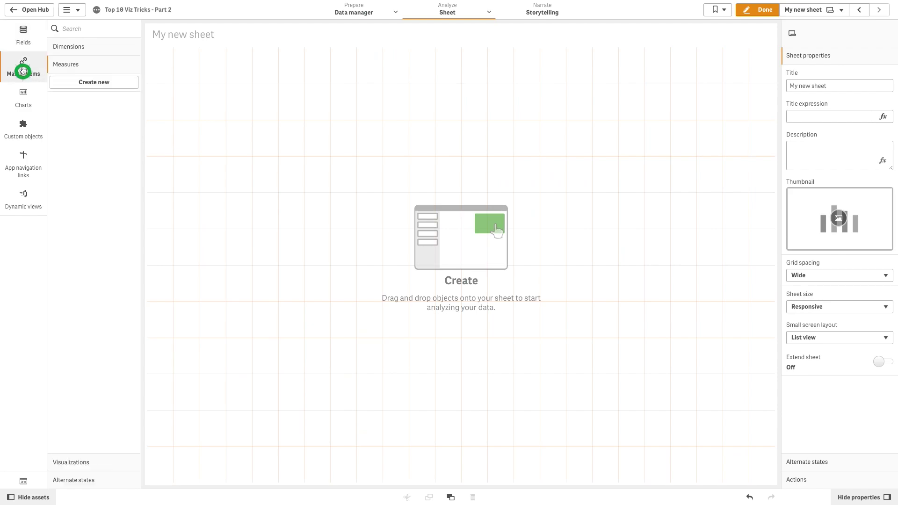
Step: Create master measure #Selected as Sum(Sales) with dark green colour #276e27
{"action": "left_click", "coordinate": [93, 82]}
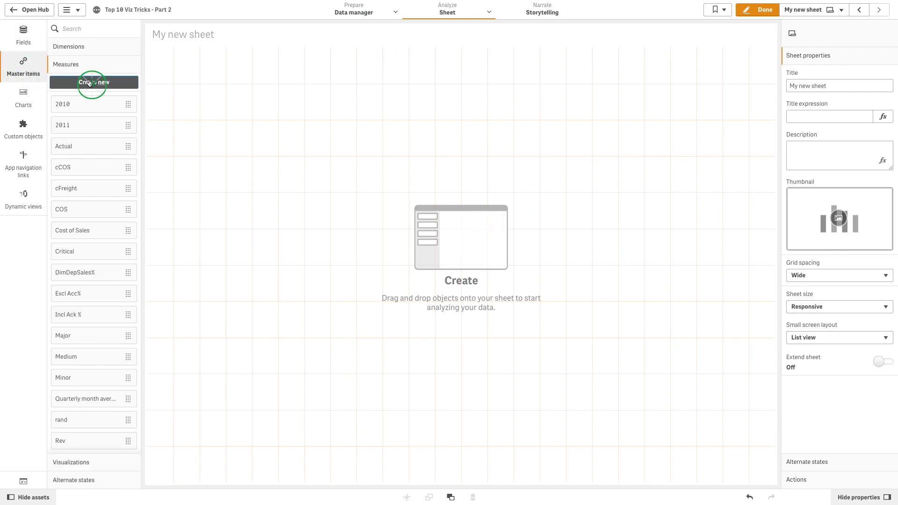
{"action": "left_click", "coordinate": [421, 148]}
{"action": "type", "text": "Sum"}
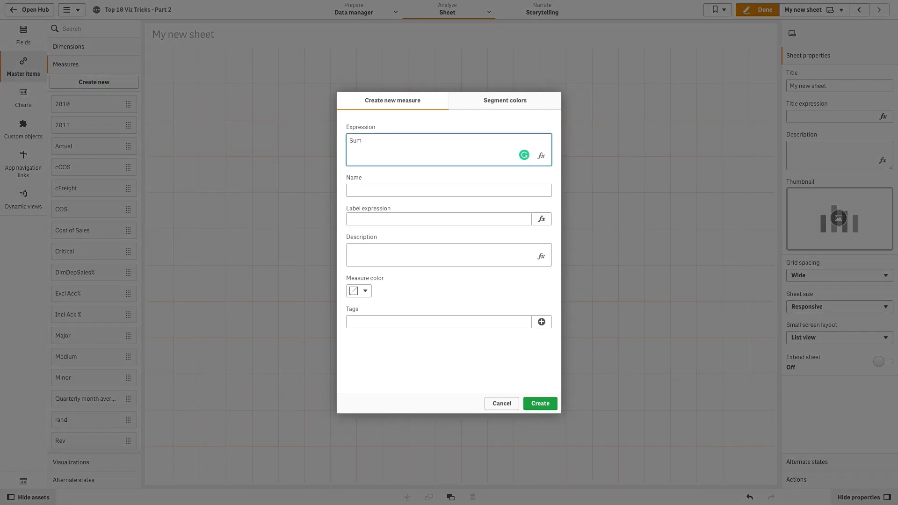
{"action": "type", "text": ")"}
{"action": "left_click", "coordinate": [389, 190]}
{"action": "type", "text": "#Selected"}
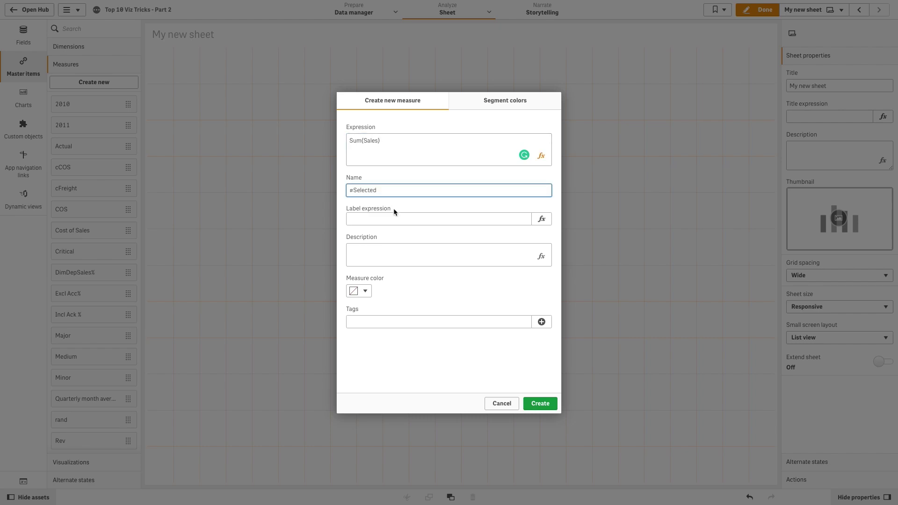
{"action": "left_click", "coordinate": [359, 290]}
{"action": "left_click", "coordinate": [377, 192]}
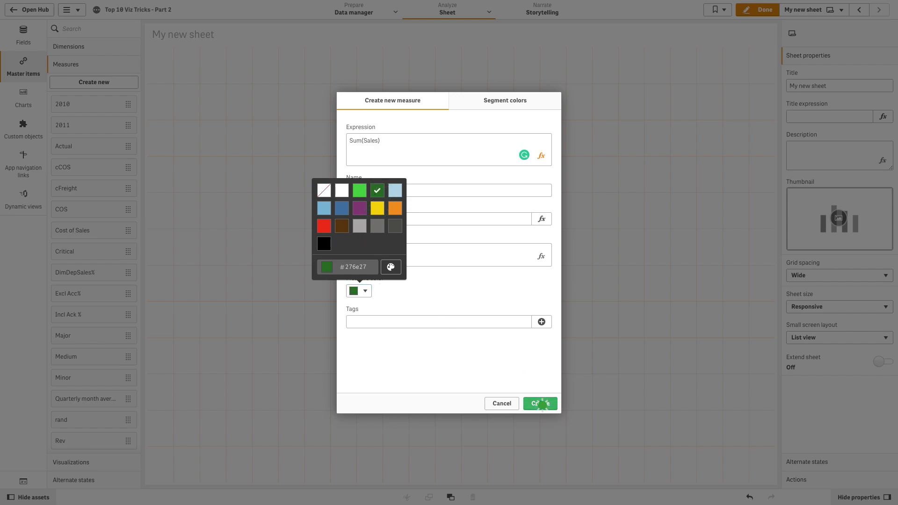
{"action": "left_click", "coordinate": [540, 404]}
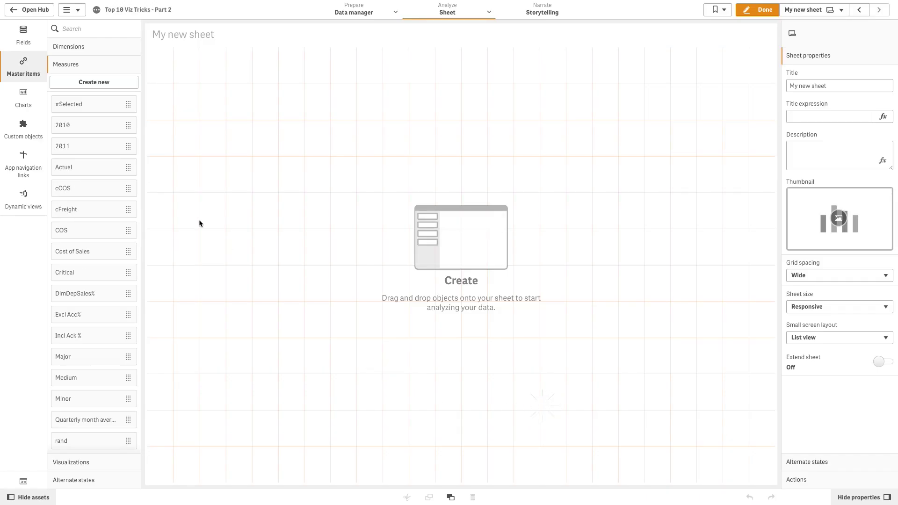
Step: Create grey master measure #Unselected defined as sum({1}Sales)-sum(Sales)
{"action": "left_click", "coordinate": [112, 82]}
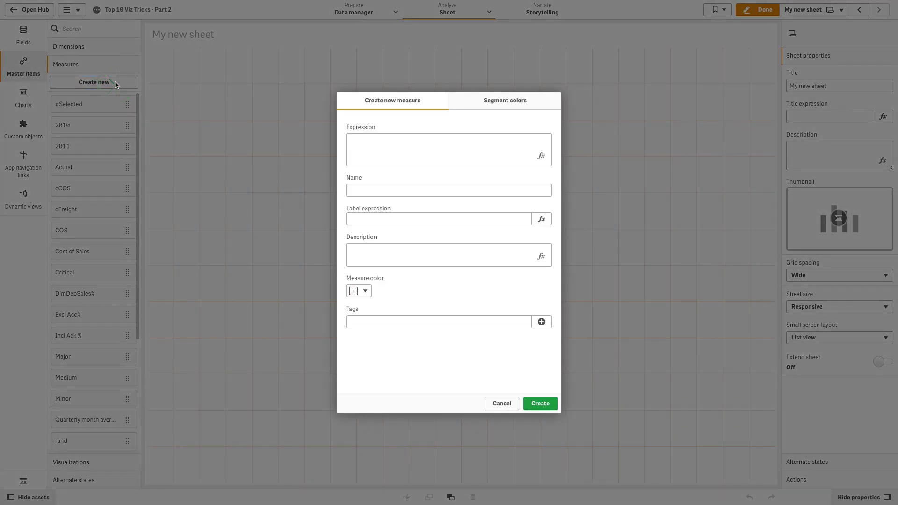
{"action": "left_click", "coordinate": [377, 159]}
{"action": "type", "text": "sum"}
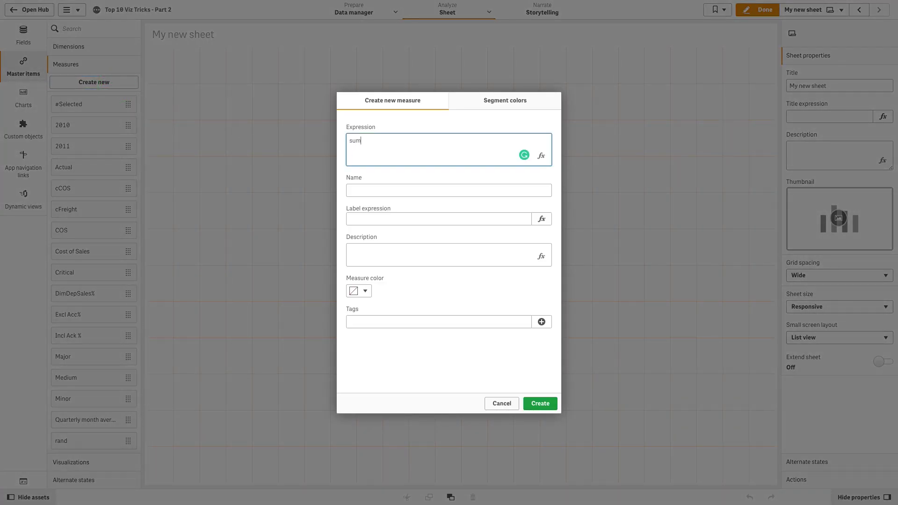
{"action": "type", "text": "("}
{"action": "left_click", "coordinate": [540, 156]}
{"action": "type", "text": "sum({1}Sa"}
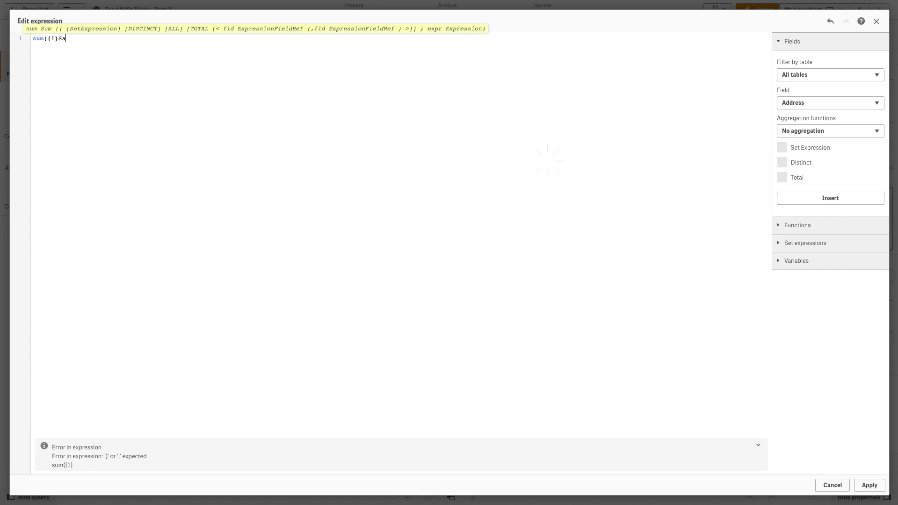
{"action": "type", "text": "les)-sum"}
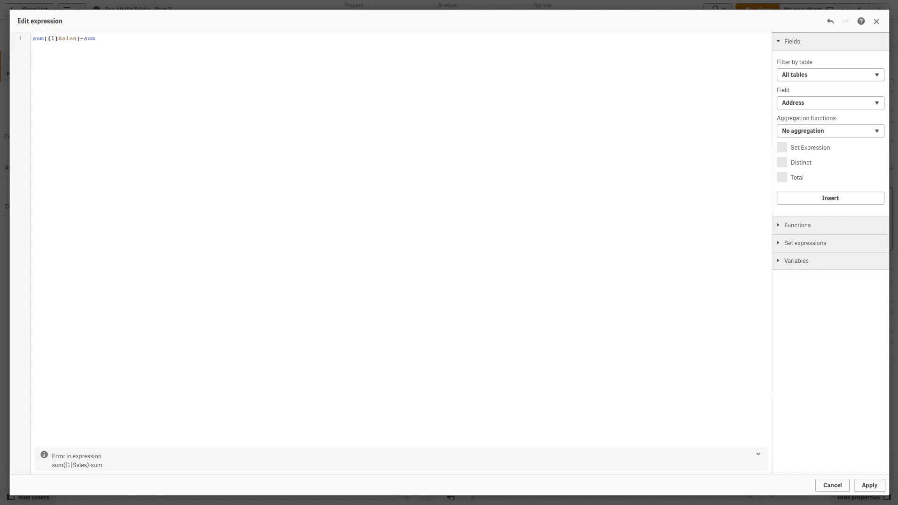
{"action": "type", "text": "(Sales)"}
{"action": "left_click", "coordinate": [868, 485]}
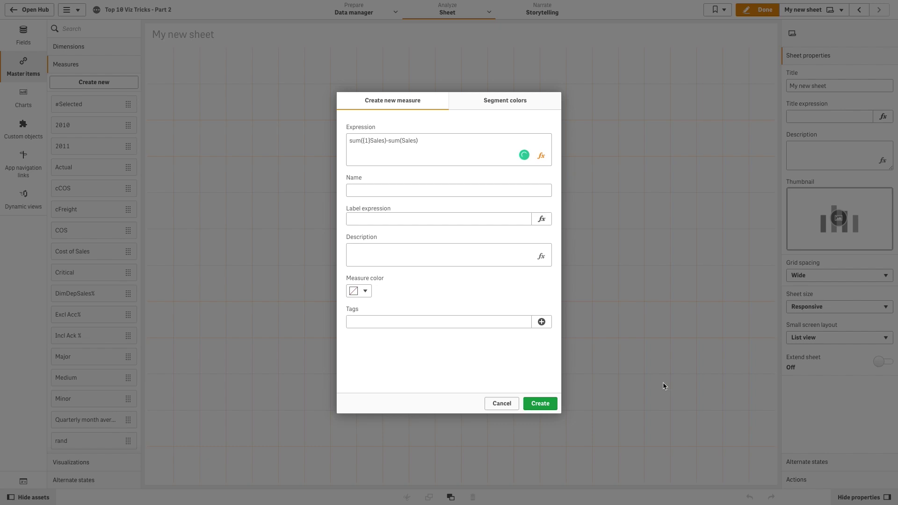
{"action": "left_click", "coordinate": [359, 290]}
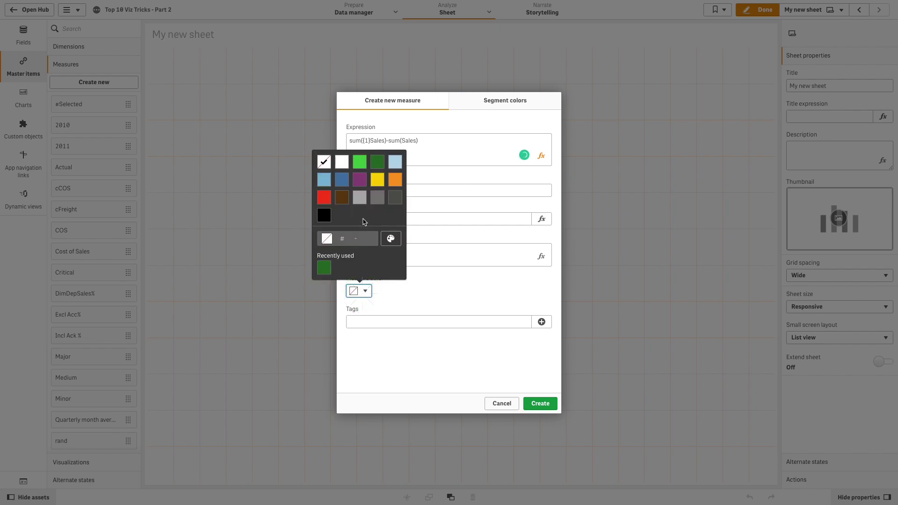
{"action": "left_click", "coordinate": [359, 198]}
{"action": "left_click", "coordinate": [402, 295]}
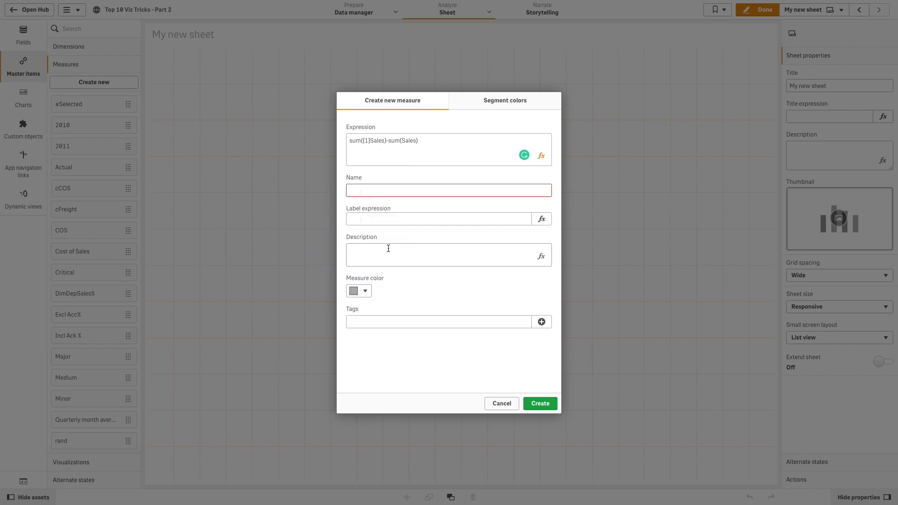
{"action": "left_click", "coordinate": [373, 190]}
{"action": "type", "text": "#Unselected"}
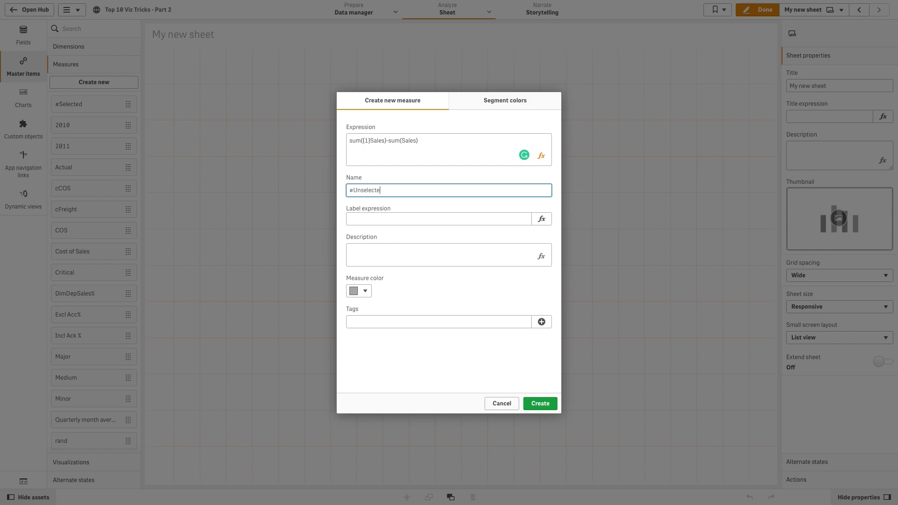
{"action": "left_click", "coordinate": [541, 404]}
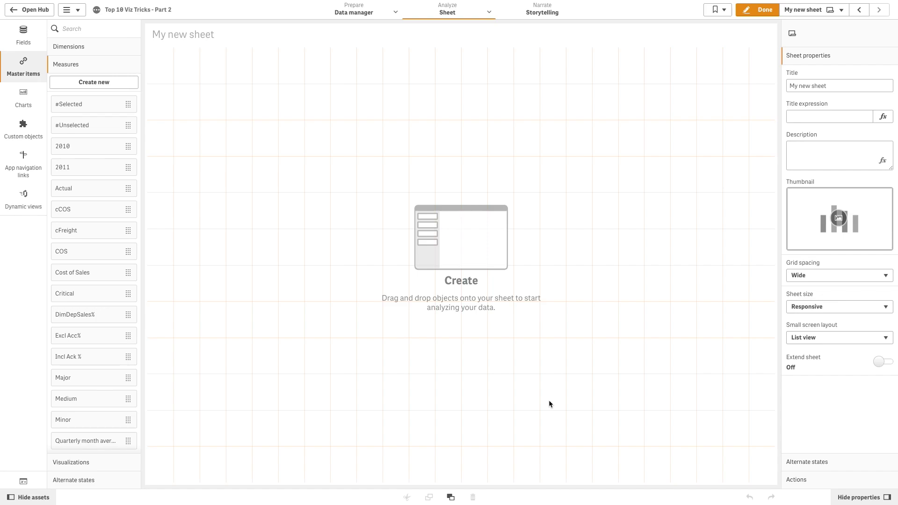
Step: Add a bar chart of #Selected and #Unselected by Quarter
{"action": "left_click", "coordinate": [23, 97]}
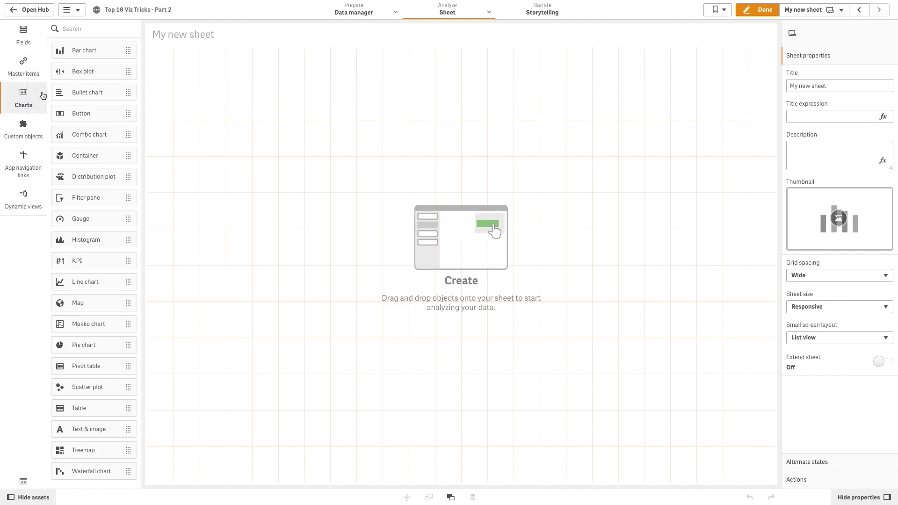
{"action": "left_click_drag", "start_coordinate": [90, 51], "coordinate": [261, 166]}
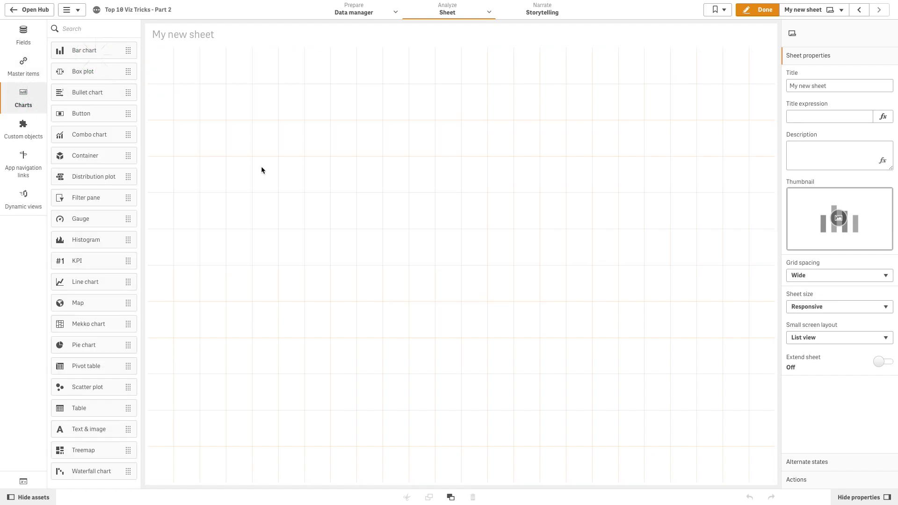
{"action": "left_click", "coordinate": [304, 158]}
{"action": "type", "text": "Quarte"}
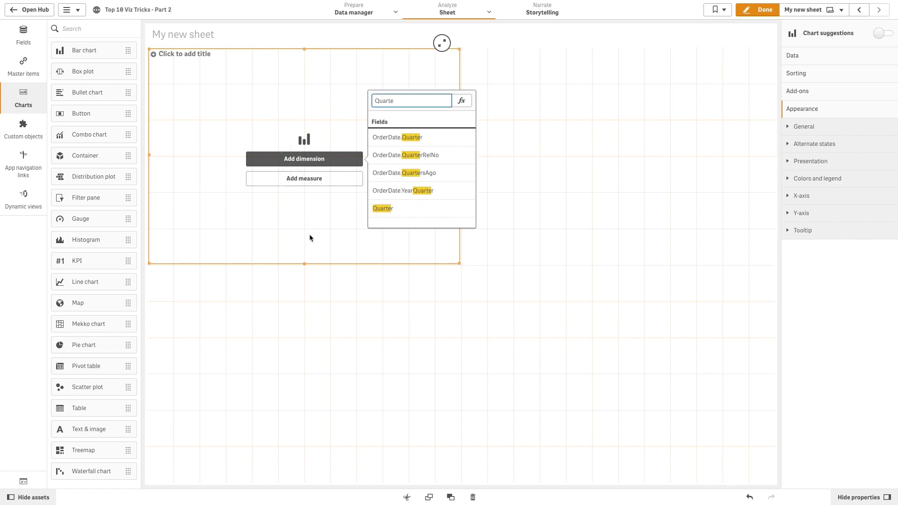
{"action": "left_click", "coordinate": [383, 208]}
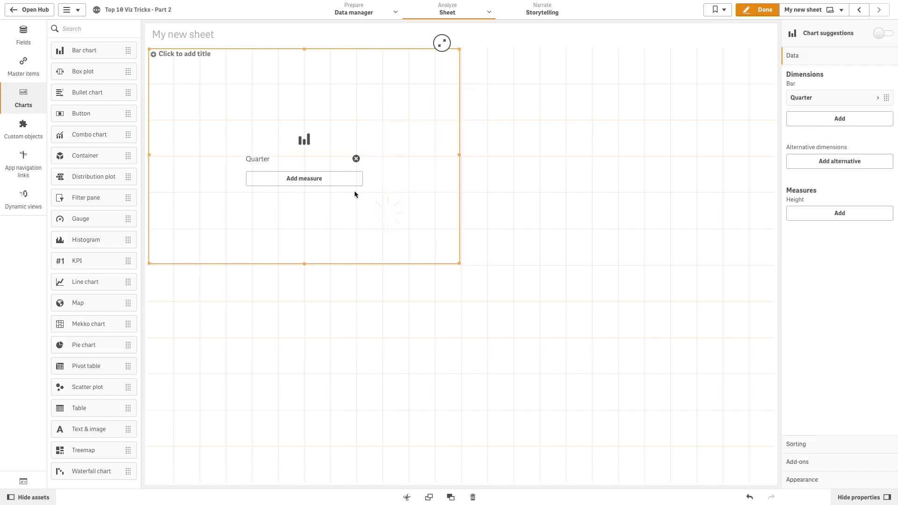
{"action": "left_click", "coordinate": [339, 182]}
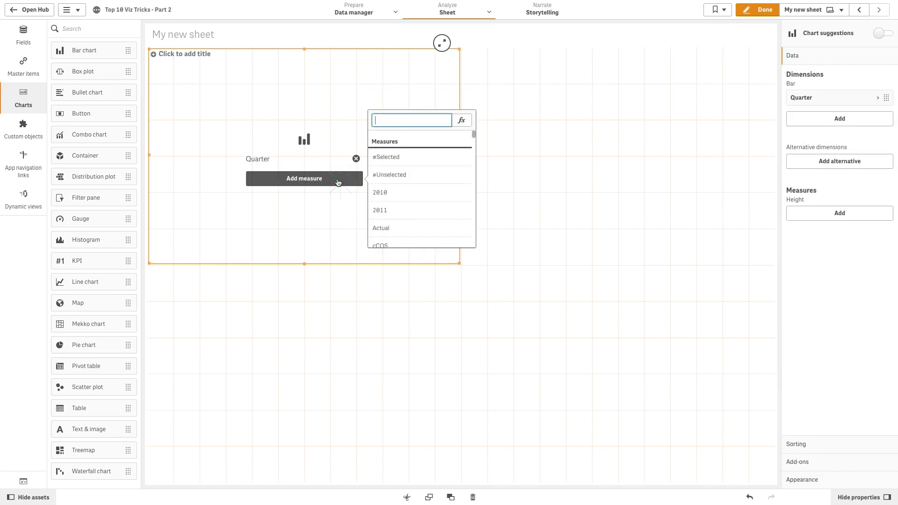
{"action": "left_click", "coordinate": [398, 160]}
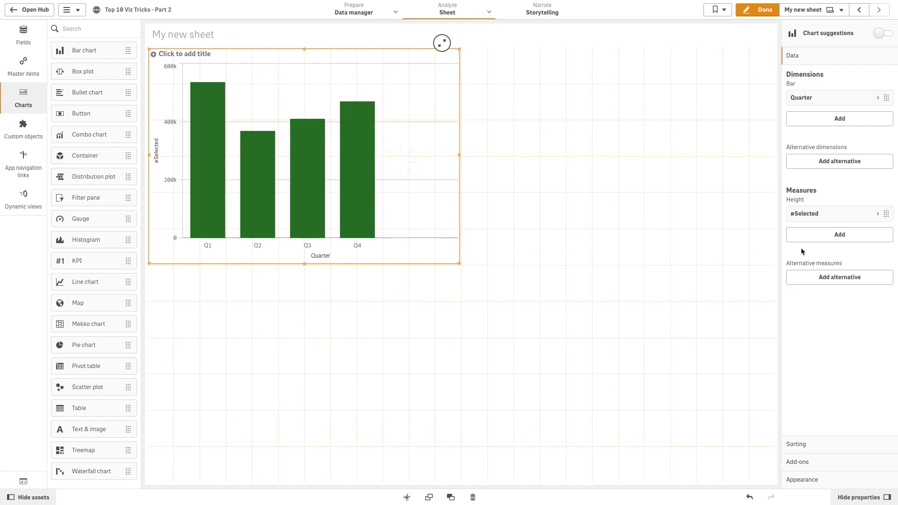
{"action": "left_click", "coordinate": [840, 235]}
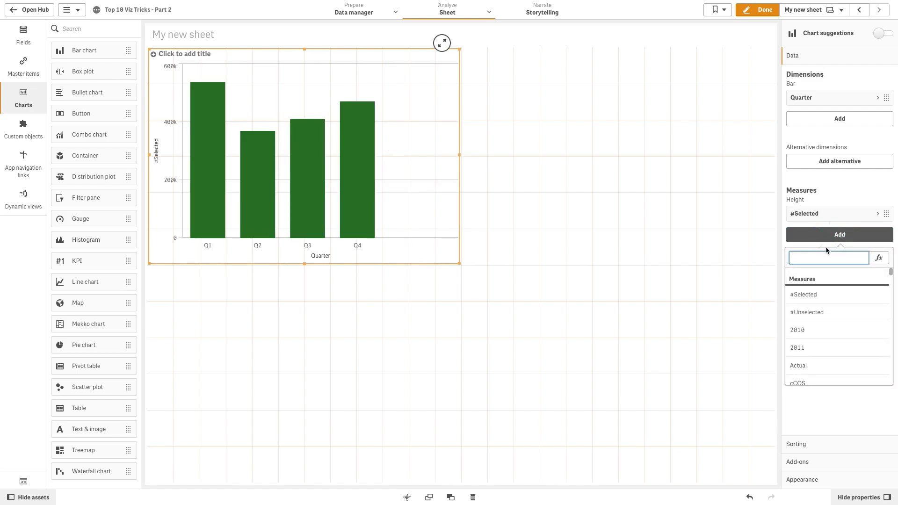
{"action": "left_click", "coordinate": [808, 312]}
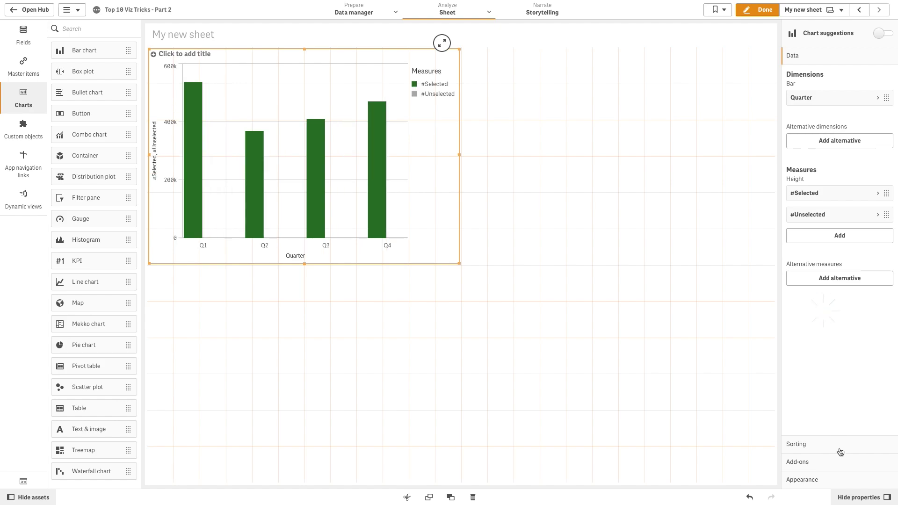
Step: Make the bar chart grouped and horizontal, and shrink it to free space
{"action": "left_click", "coordinate": [831, 478]}
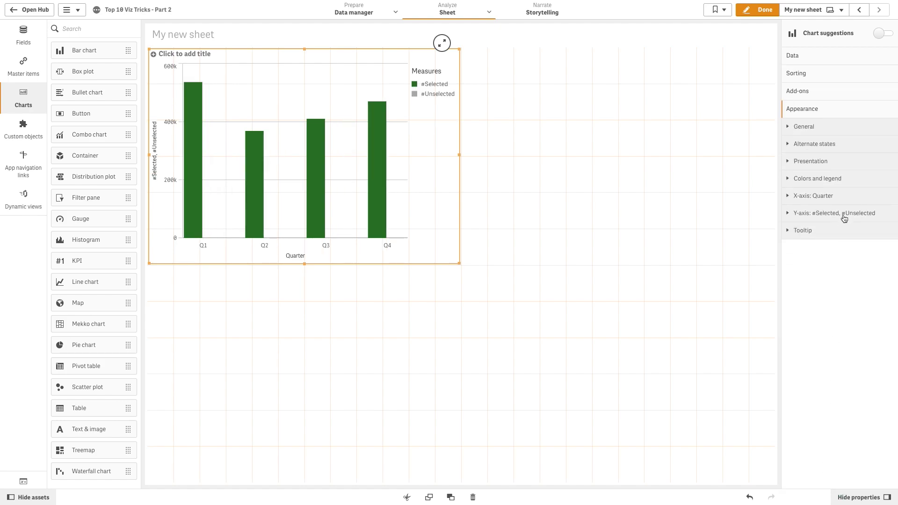
{"action": "left_click", "coordinate": [810, 161]}
{"action": "left_click", "coordinate": [869, 269]}
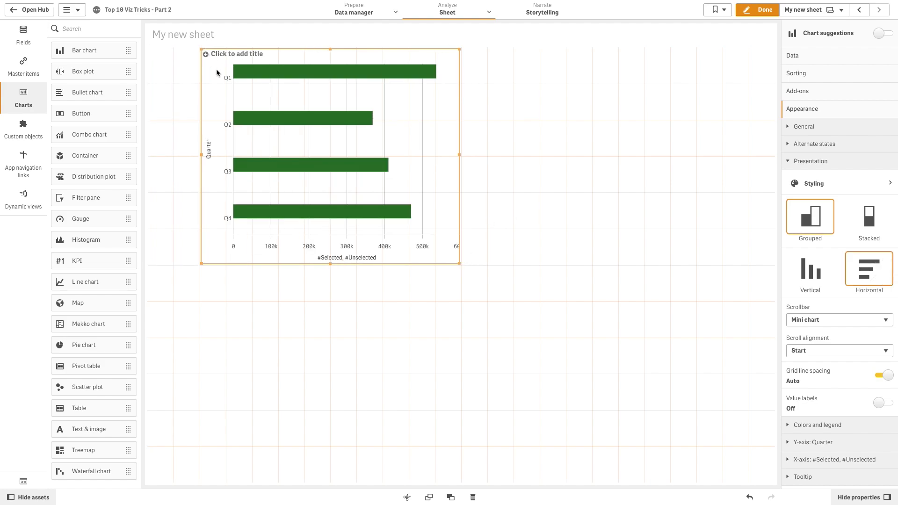
{"action": "left_click_drag", "start_coordinate": [152, 53], "coordinate": [229, 88]}
Step: Add a CategoryName filter pane left of the bar chart
{"action": "left_click_drag", "start_coordinate": [85, 198], "coordinate": [176, 155]}
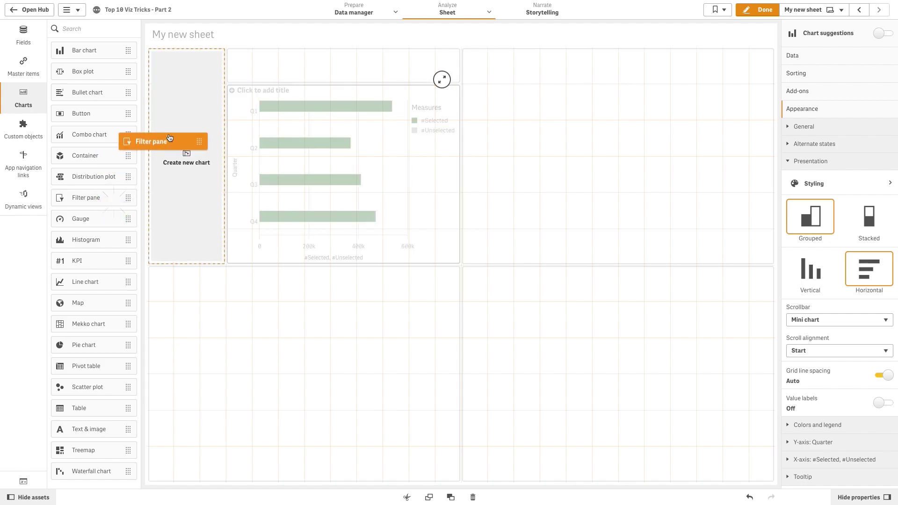
{"action": "left_click", "coordinate": [201, 162]}
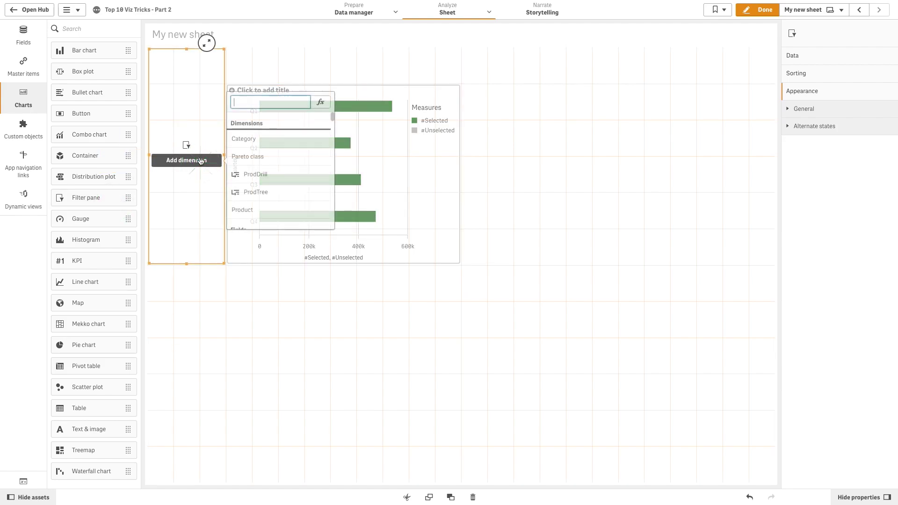
{"action": "type", "text": "Ca"}
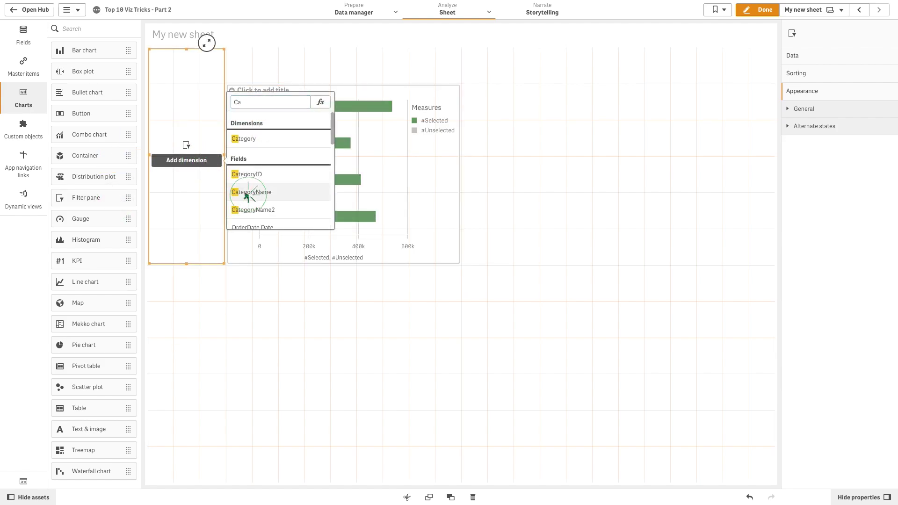
{"action": "left_click", "coordinate": [245, 192]}
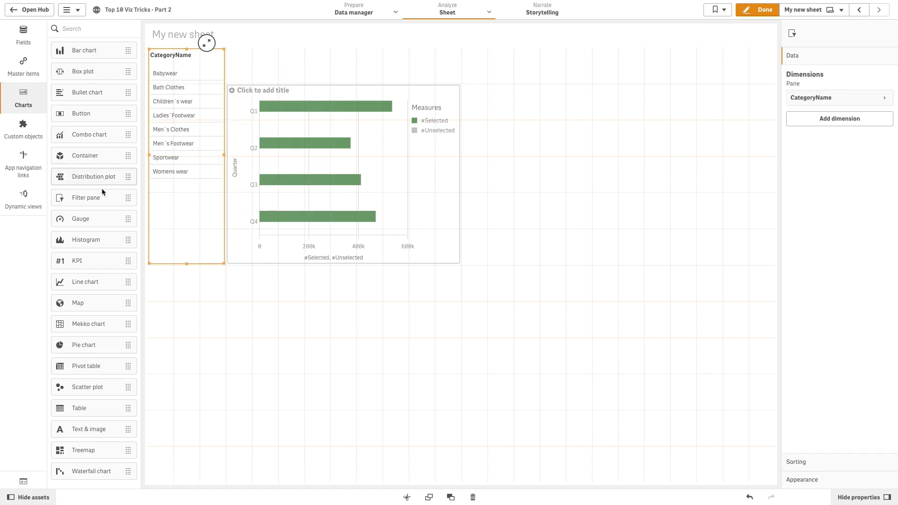
Step: Add a Month filter pane below it and finish editing the sheet
{"action": "mouse_move", "coordinate": [86, 196]}
{"action": "left_mouse_down"}
{"action": "mouse_move", "coordinate": [180, 314]}
{"action": "mouse_move", "coordinate": [186, 372]}
{"action": "left_mouse_up"}
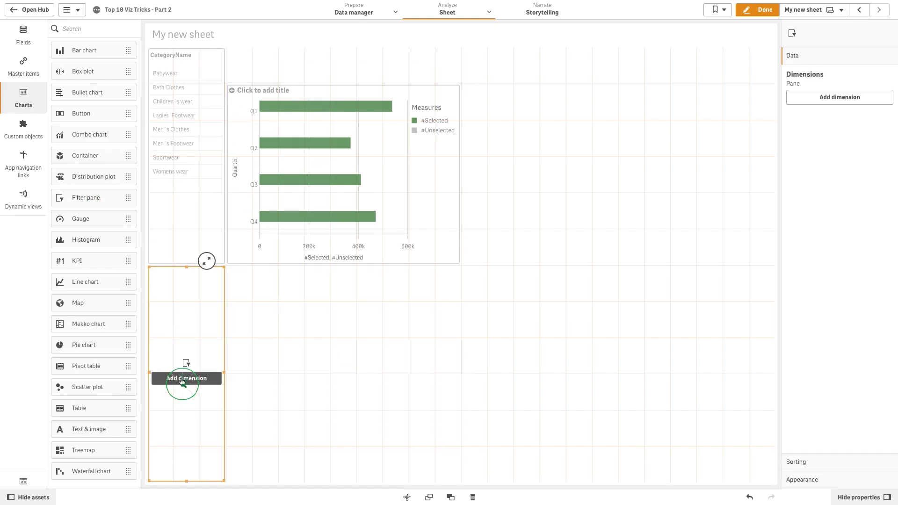
{"action": "left_click", "coordinate": [186, 378]}
{"action": "type", "text": "mon"}
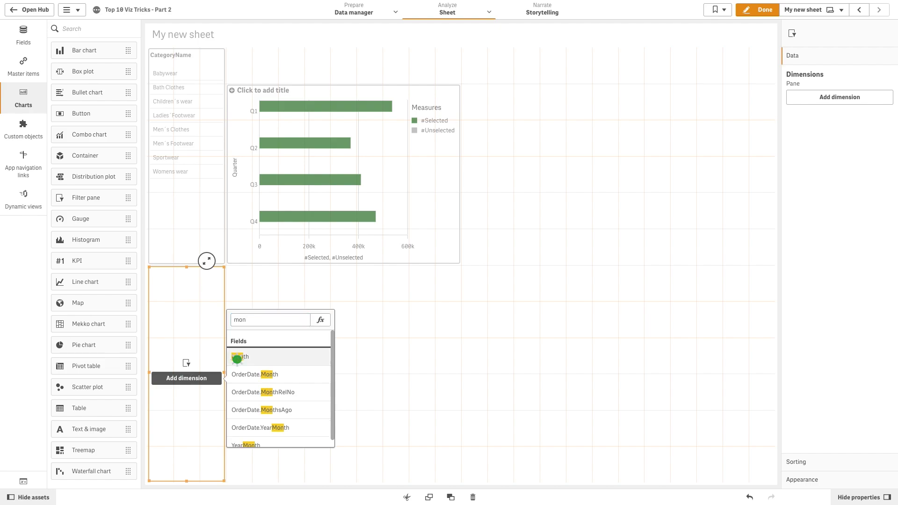
{"action": "left_click", "coordinate": [240, 357]}
{"action": "left_click", "coordinate": [761, 12]}
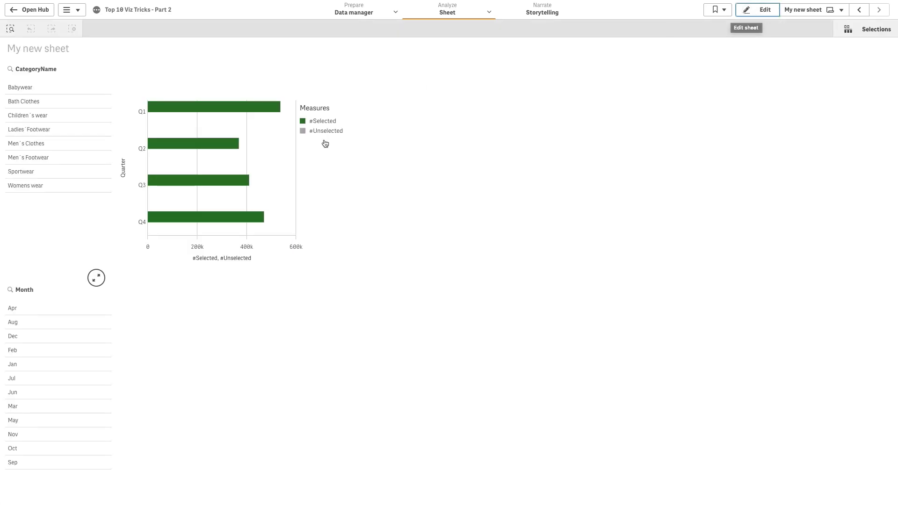
Step: Select Babywear and Bath Clothes categories plus Aug, Dec and Apr months
{"action": "left_click", "coordinate": [28, 88]}
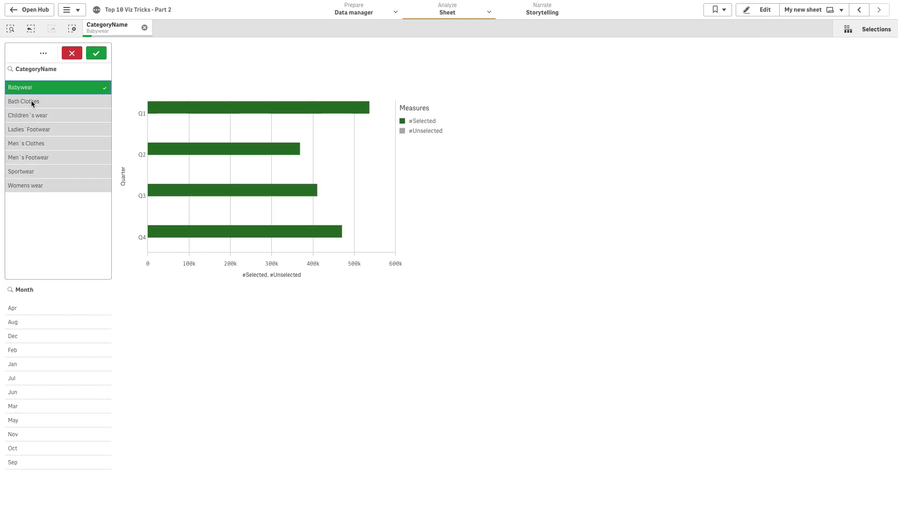
{"action": "left_click", "coordinate": [31, 101]}
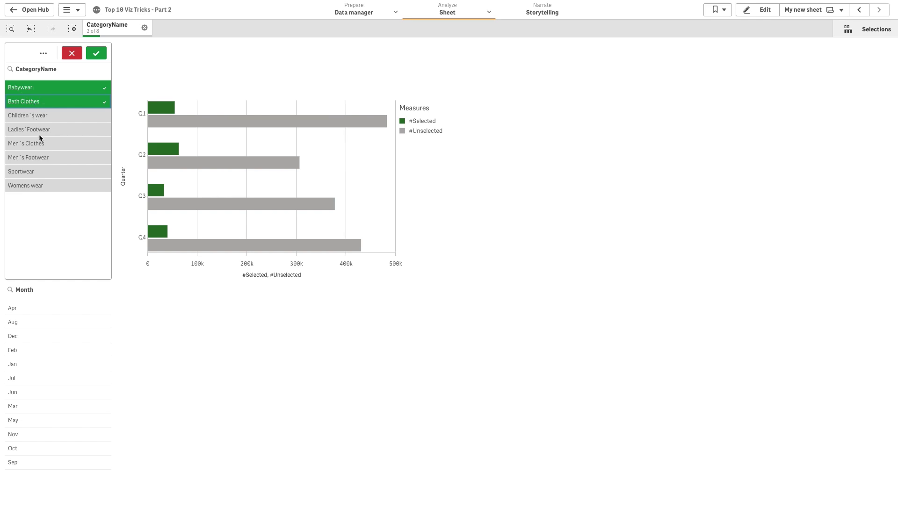
{"action": "left_click", "coordinate": [39, 322]}
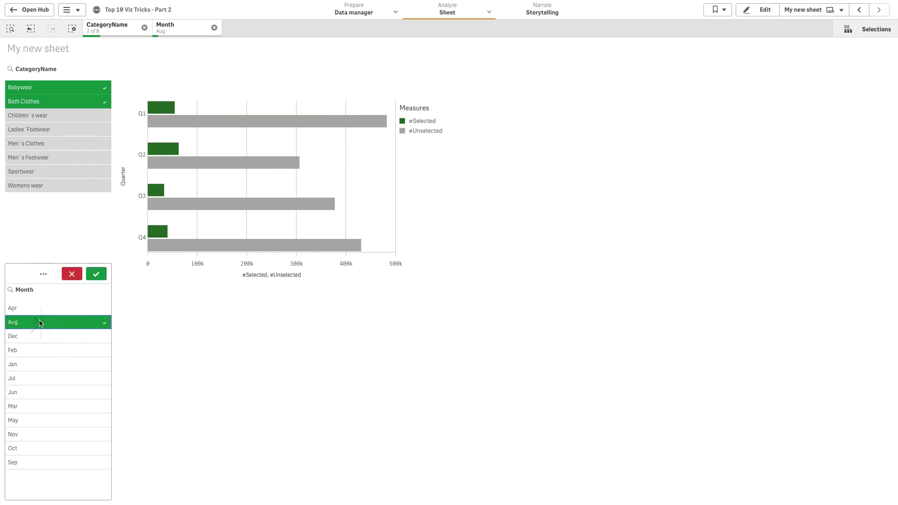
{"action": "left_click", "coordinate": [66, 337]}
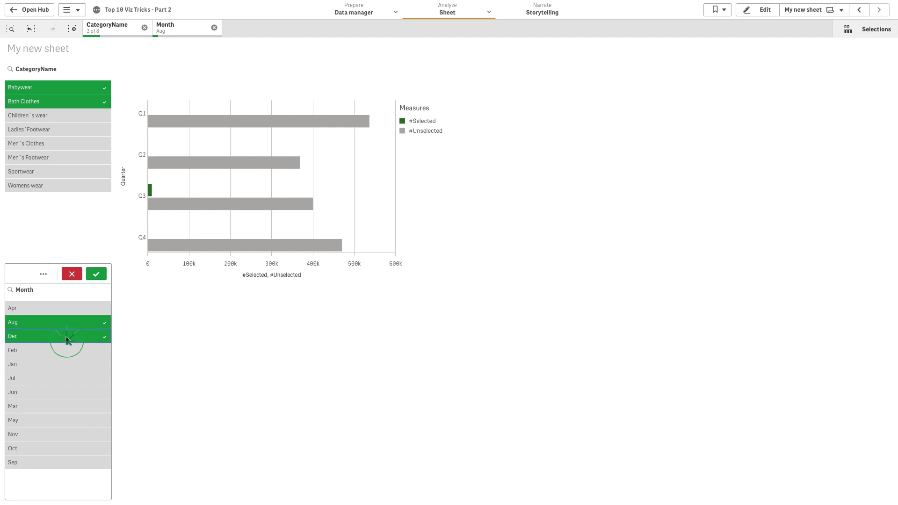
{"action": "left_click", "coordinate": [57, 309]}
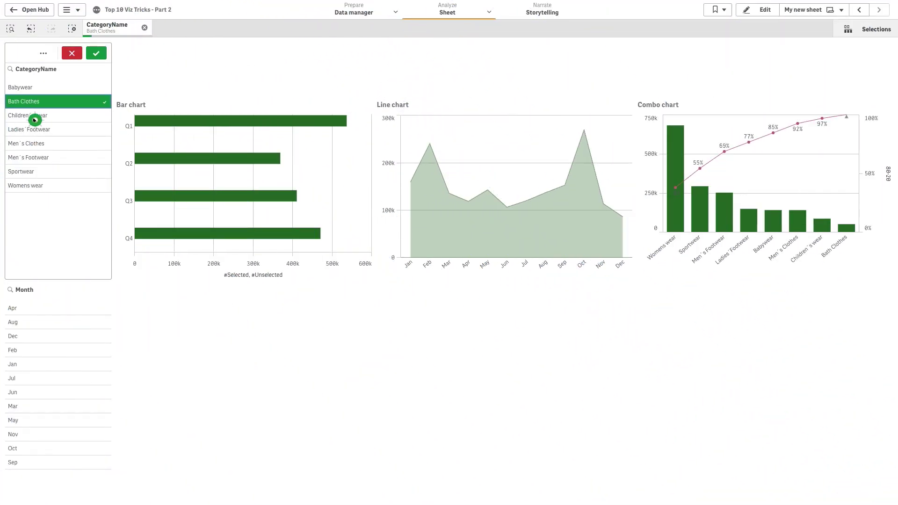
Step: Add Children's wear, Ladies' Footwear, Men's Clothes and Men's Footwear to the category selection
{"action": "left_click", "coordinate": [32, 116]}
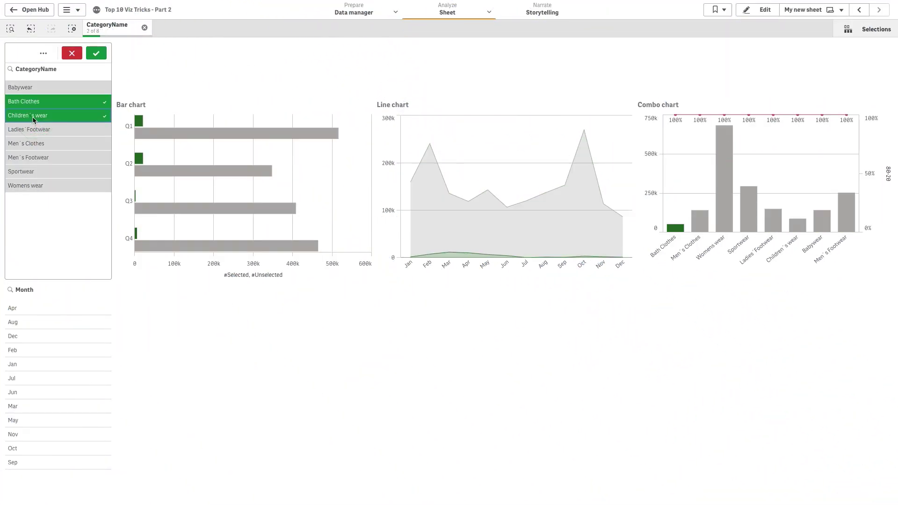
{"action": "left_click", "coordinate": [33, 131]}
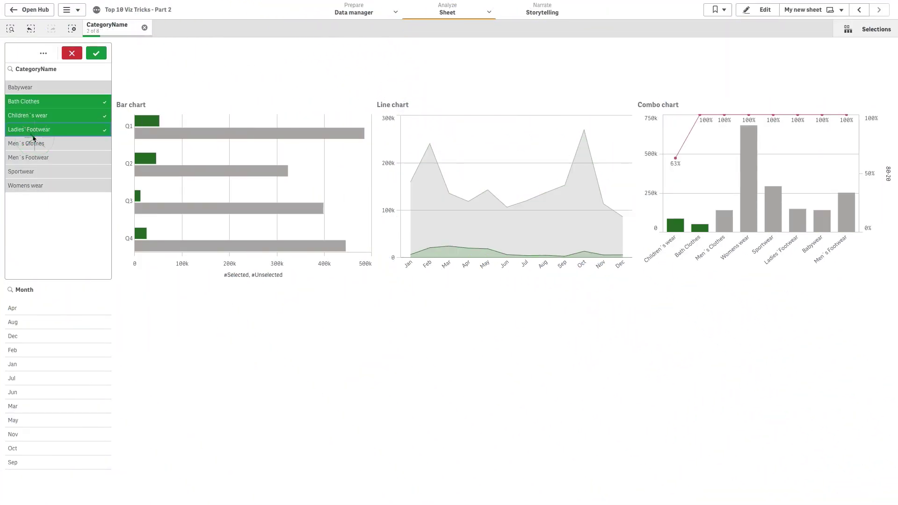
{"action": "left_click", "coordinate": [35, 144]}
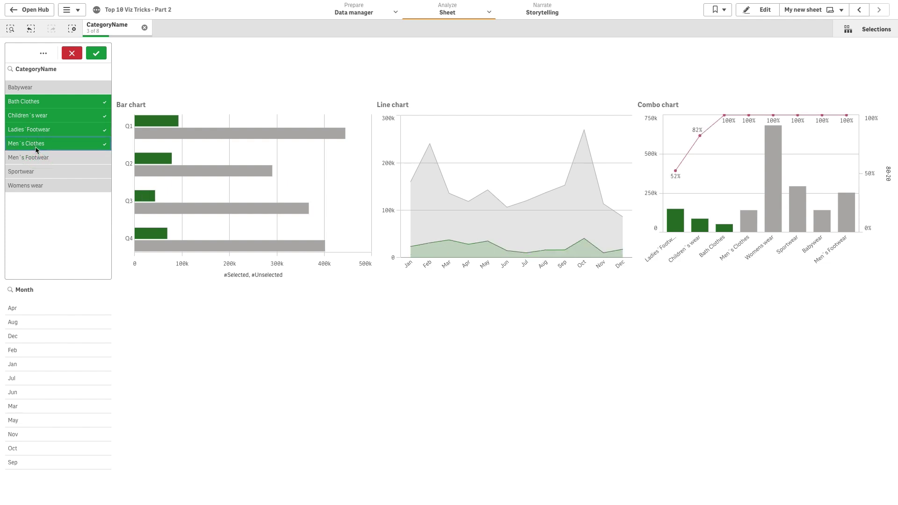
{"action": "left_click", "coordinate": [40, 157]}
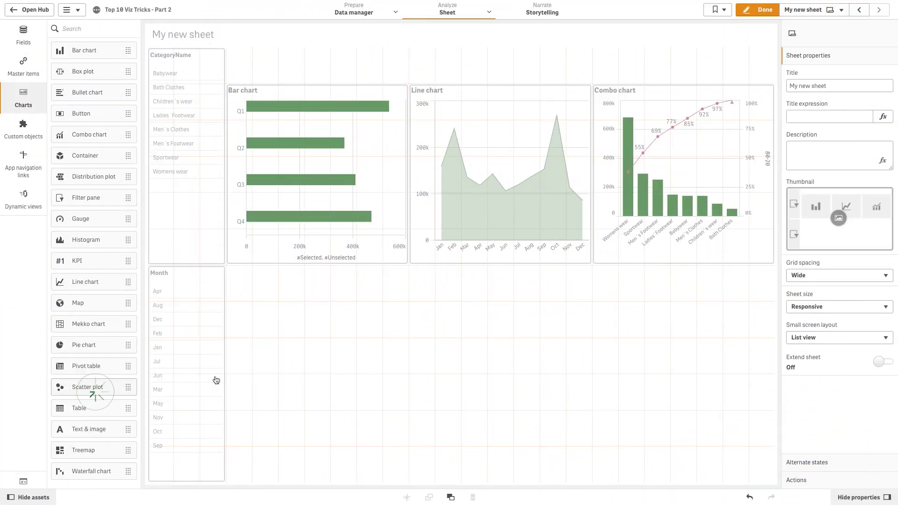
Step: Place a City scatter plot below the bar chart with Sum({1} Sales) and Sum({1} Discount)
{"action": "left_click_drag", "start_coordinate": [87, 387], "coordinate": [276, 387]}
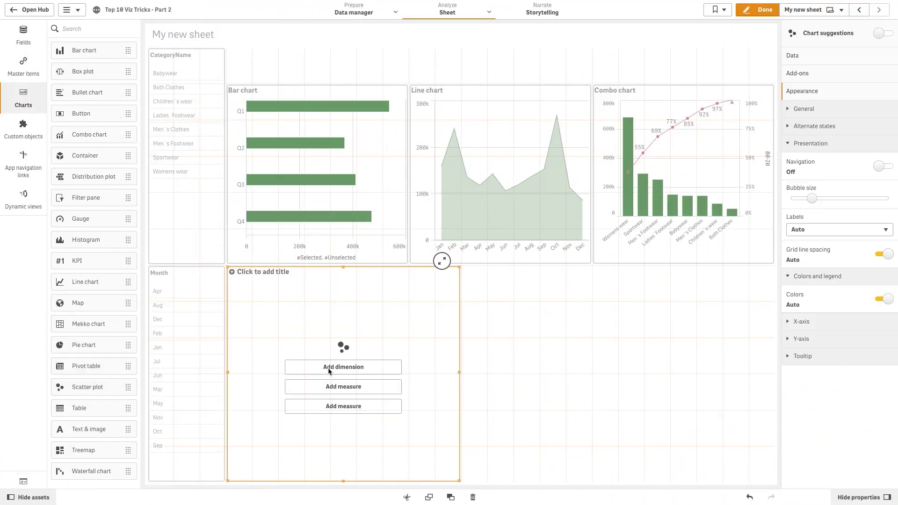
{"action": "left_click", "coordinate": [343, 367]}
{"action": "type", "text": "ci"}
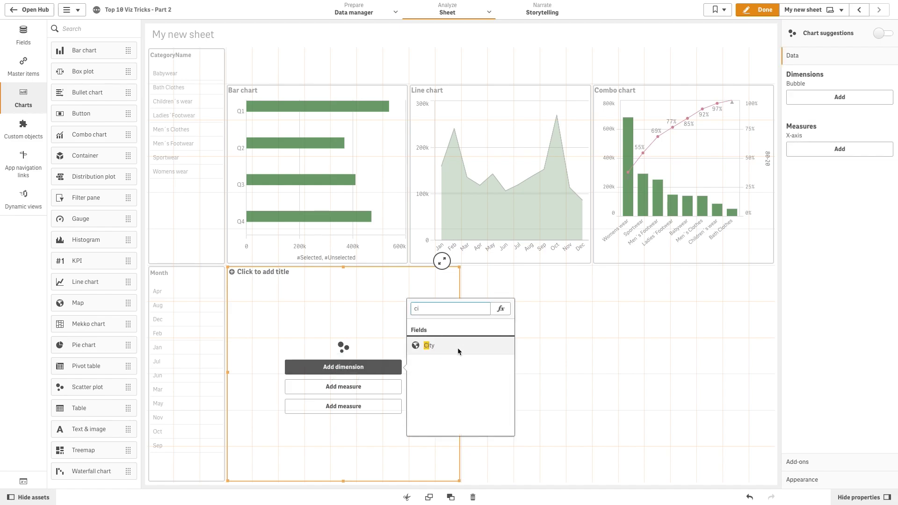
{"action": "left_click", "coordinate": [457, 345]}
{"action": "left_click", "coordinate": [345, 388]}
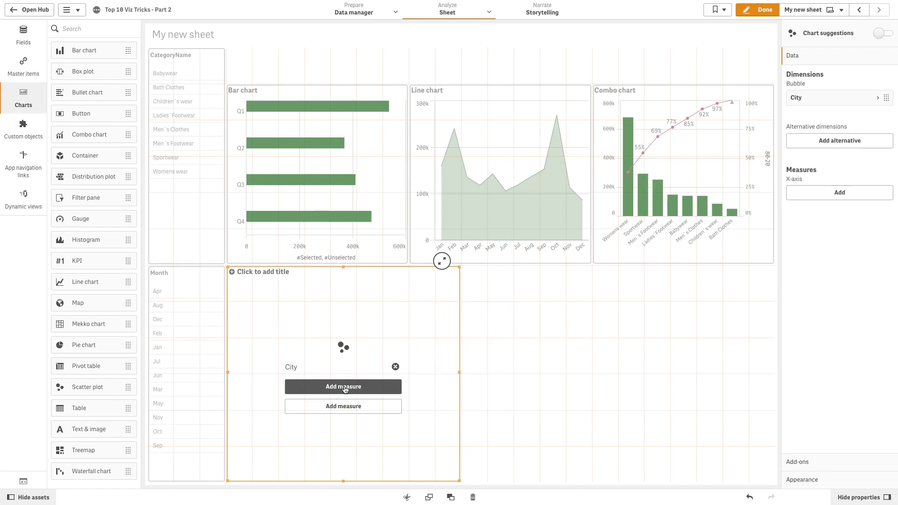
{"action": "type", "text": "Sum({1} Sales"}
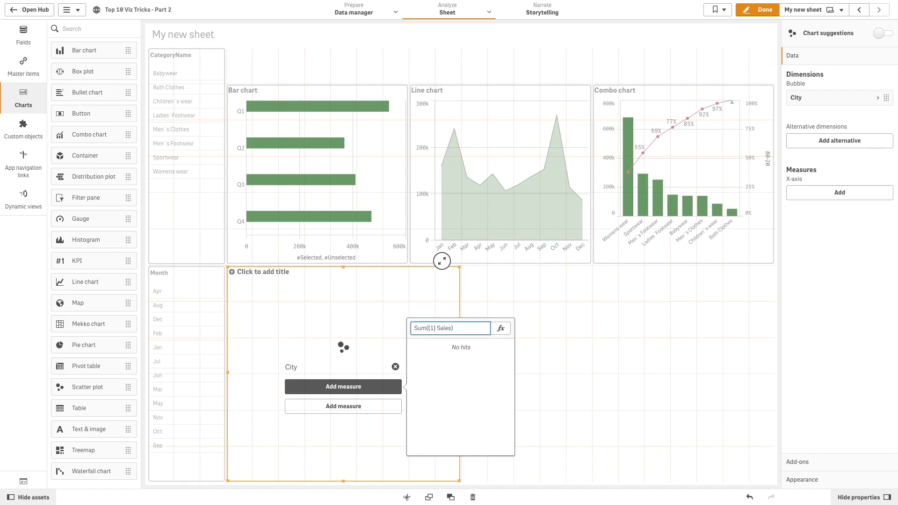
{"action": "key", "text": "Return"}
{"action": "left_click", "coordinate": [344, 406]}
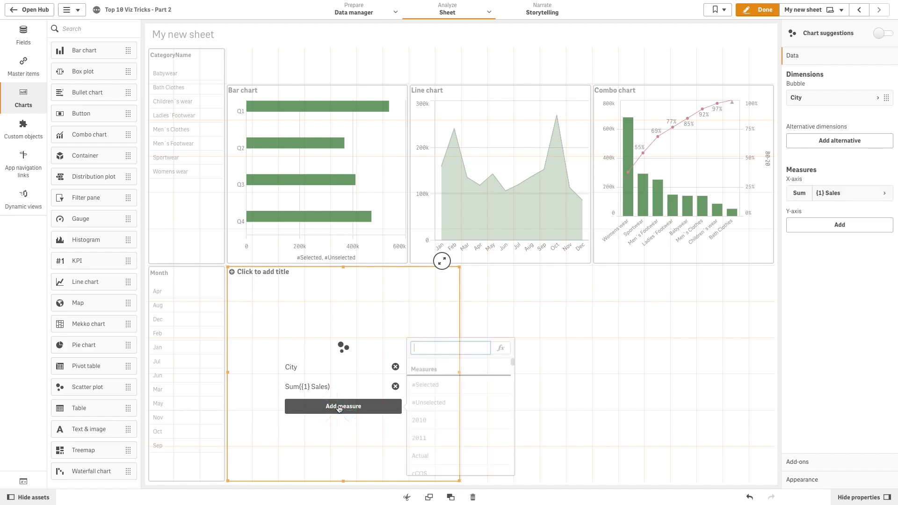
{"action": "type", "text": "Sum({1} Disco"}
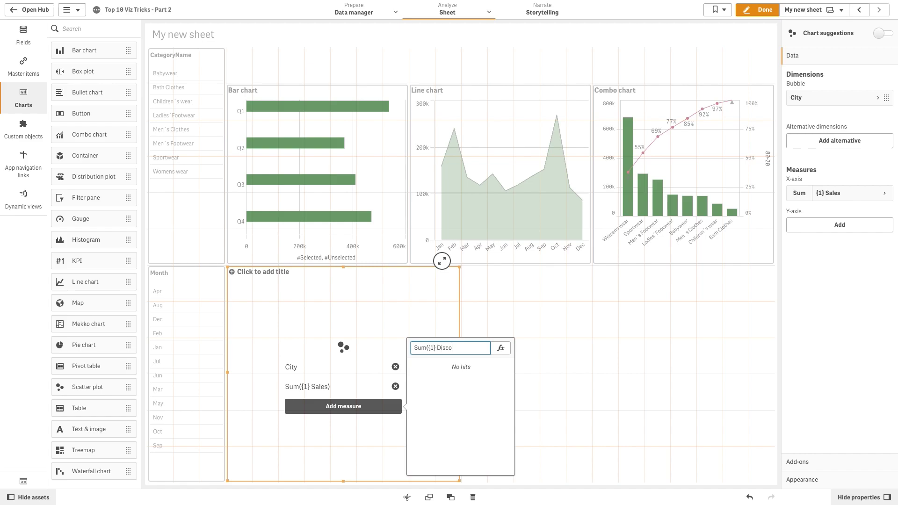
{"action": "type", "text": ")"}
{"action": "key", "text": "Return"}
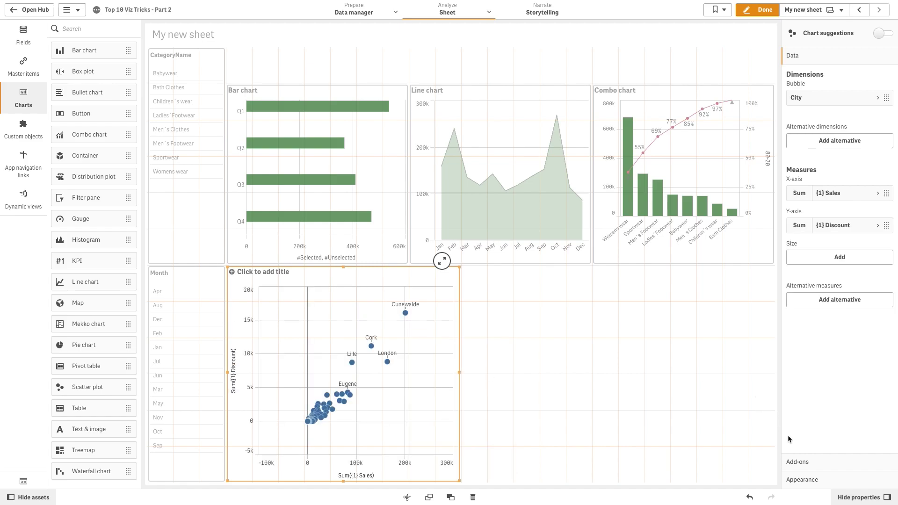
Step: Set the scatter plot colours to Custom, By expression, and open the expression editor
{"action": "left_click", "coordinate": [802, 480]}
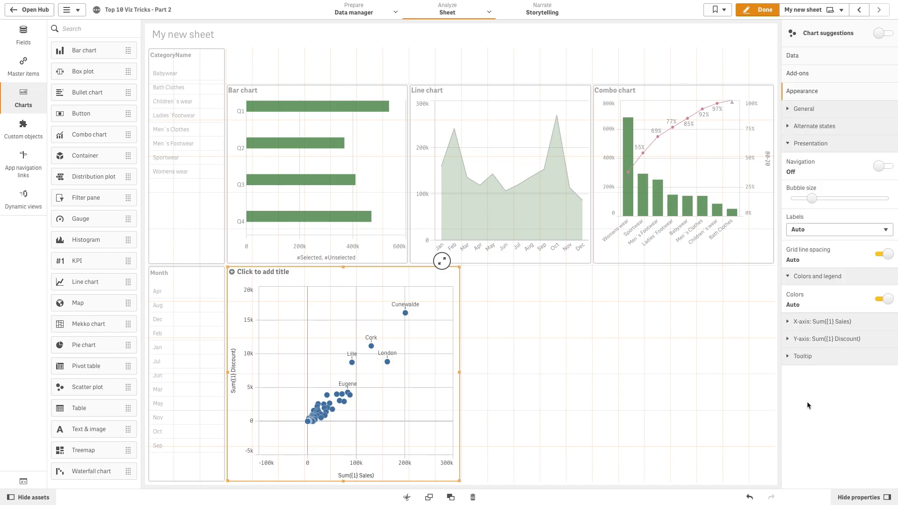
{"action": "left_click", "coordinate": [884, 299]}
{"action": "left_click", "coordinate": [855, 321]}
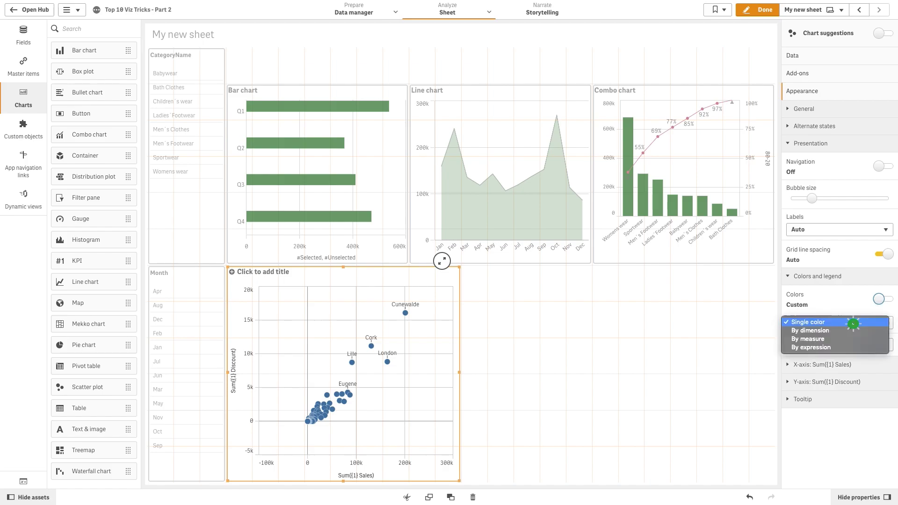
{"action": "left_click", "coordinate": [831, 348]}
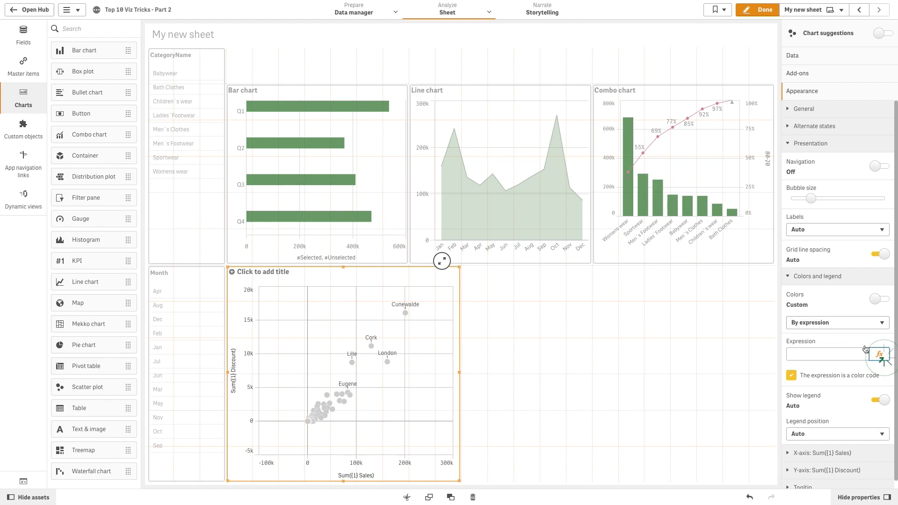
{"action": "left_click", "coordinate": [879, 354]}
{"action": "type", "text": "colorm"}
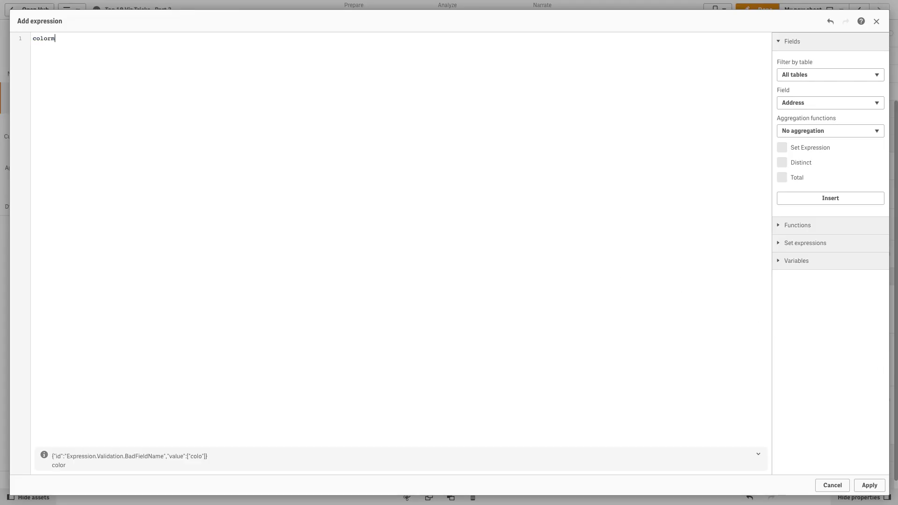
{"action": "type", "text": "ix1(sum(dist"}
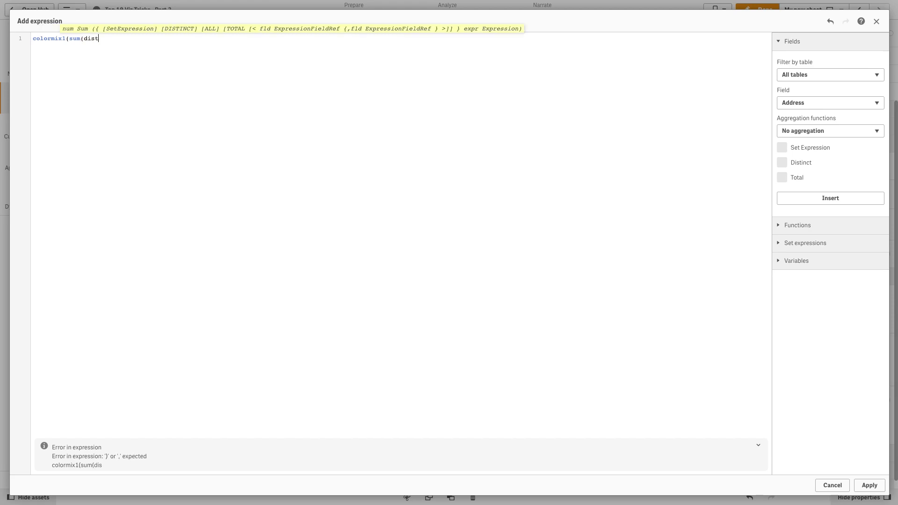
{"action": "type", "text": "inct Sales)/Sum"}
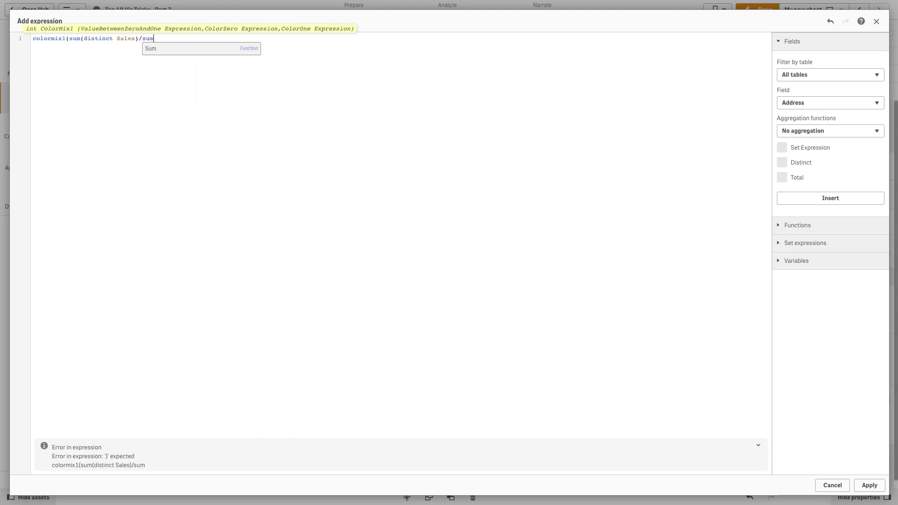
{"action": "type", "text": " ({1}Sales)"}
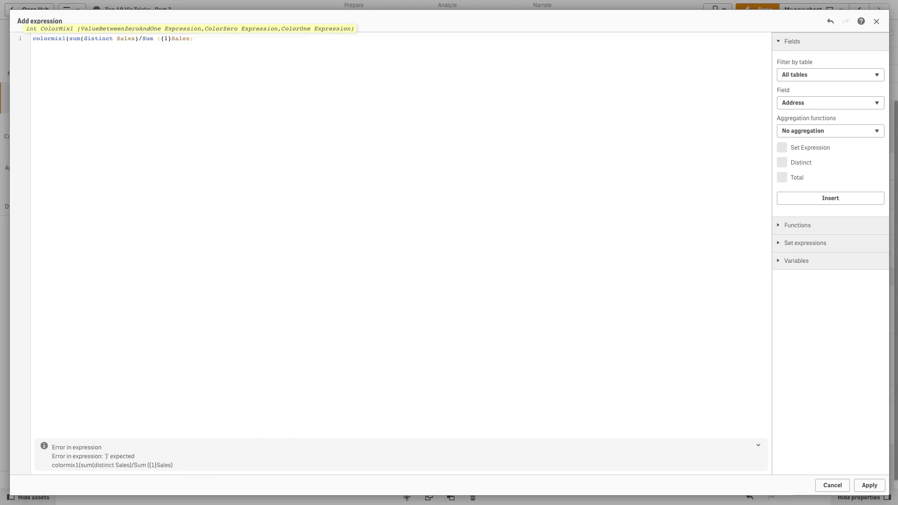
{"action": "type", "text": ",LightGray(),gr"}
{"action": "type", "text": "een()"}
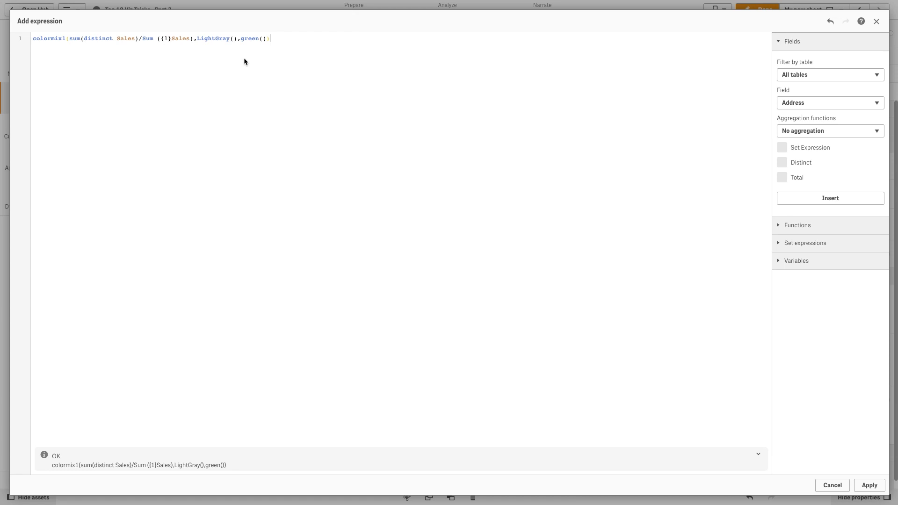
Step: Apply the colour expression colormix1(sum(distinct Sales)/Sum({1}Sales),LightGray(),green())
{"action": "left_click", "coordinate": [869, 486]}
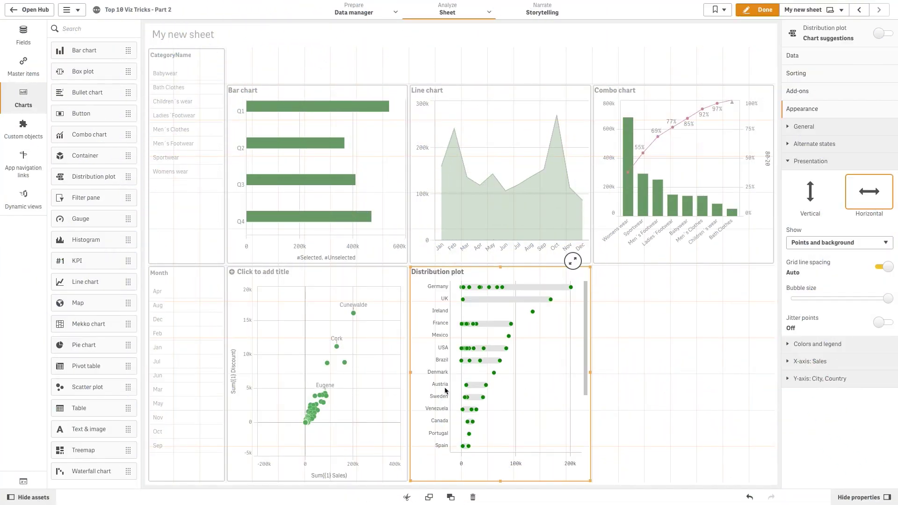
Step: Place a map in the empty bottom-right cell with a point layer plotting City
{"action": "left_click_drag", "start_coordinate": [77, 303], "coordinate": [602, 317]}
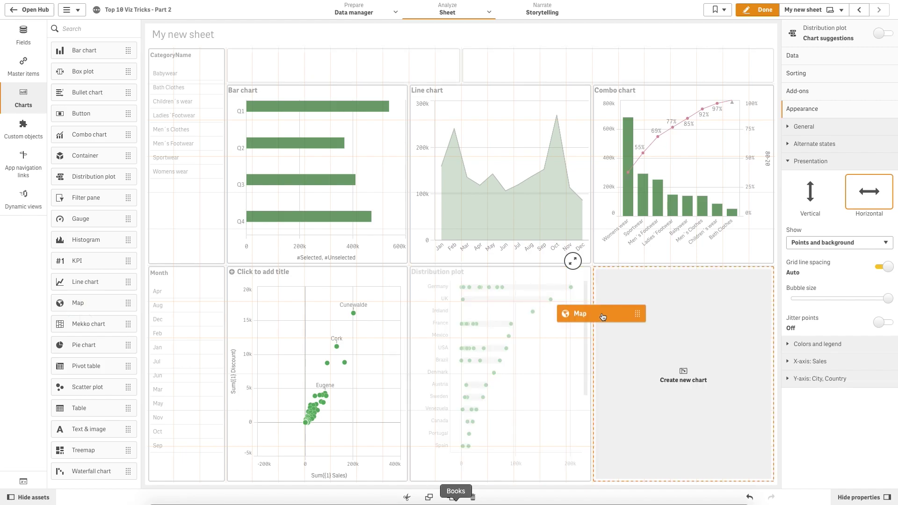
{"action": "left_click_drag", "start_coordinate": [603, 317], "coordinate": [603, 319]}
{"action": "left_click", "coordinate": [795, 55]}
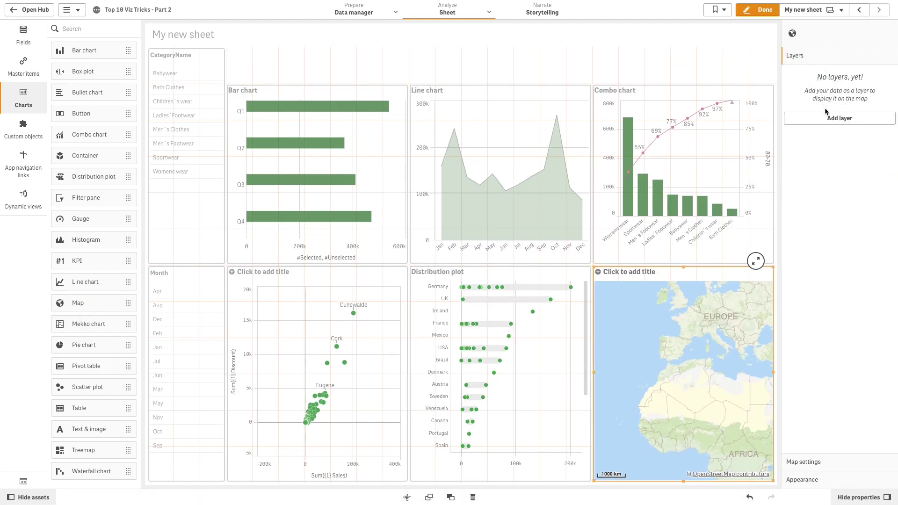
{"action": "left_click", "coordinate": [838, 119]}
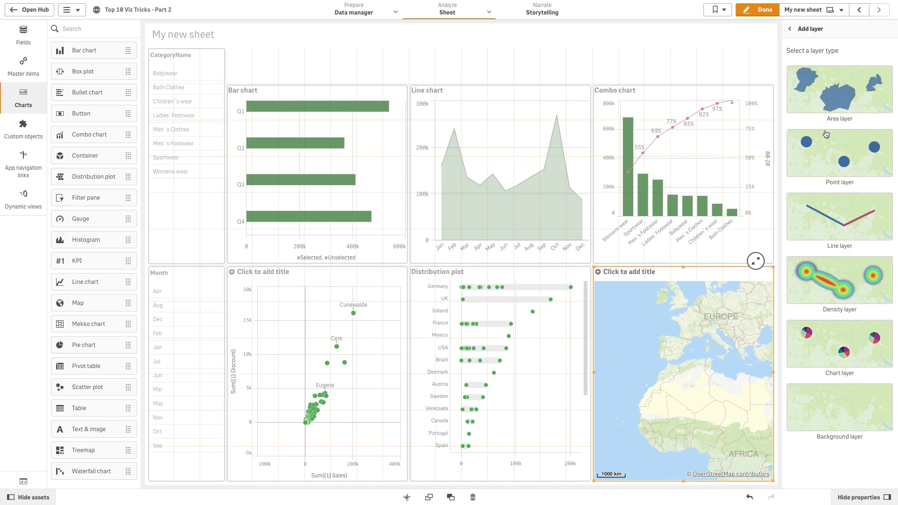
{"action": "left_click", "coordinate": [828, 156]}
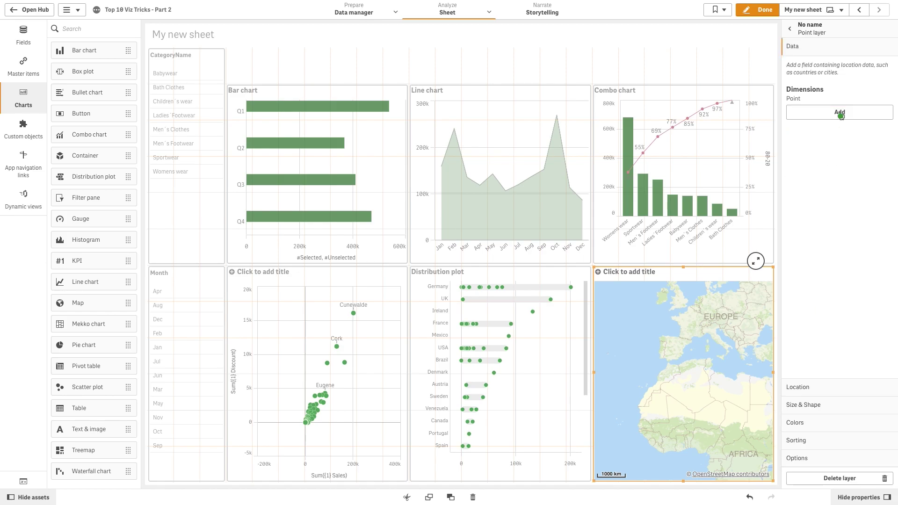
{"action": "left_click", "coordinate": [841, 112]}
{"action": "type", "text": "ci"}
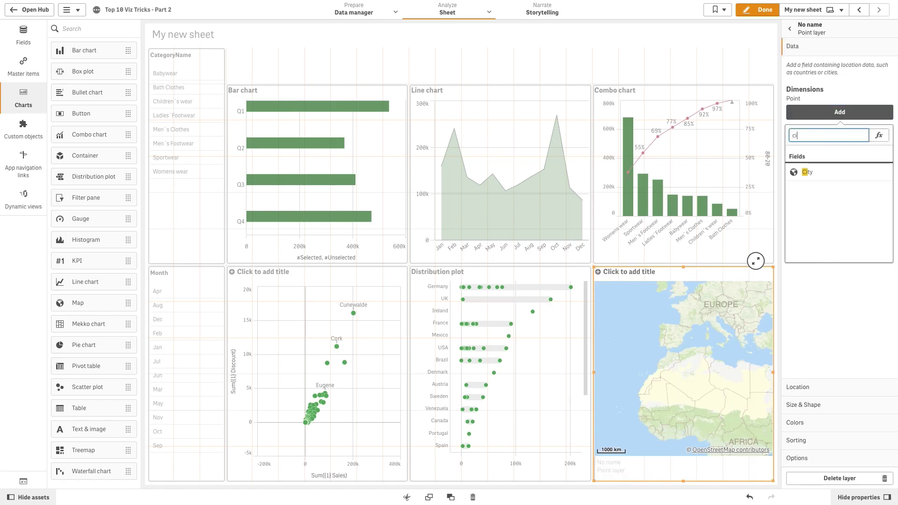
{"action": "left_click", "coordinate": [807, 171]}
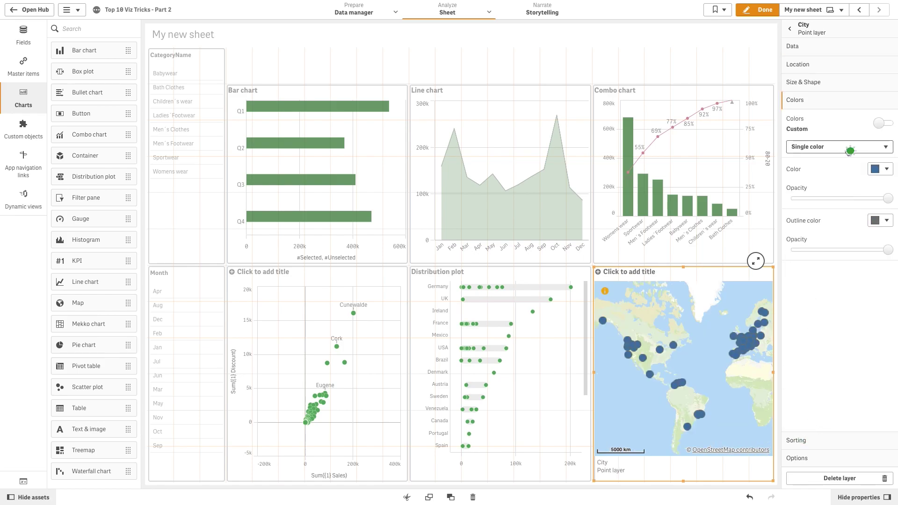
{"action": "left_click", "coordinate": [838, 147]}
Step: Colour the map points by the expression if(sum(Sales)>0,green(),LightGray())
{"action": "left_click", "coordinate": [837, 172]}
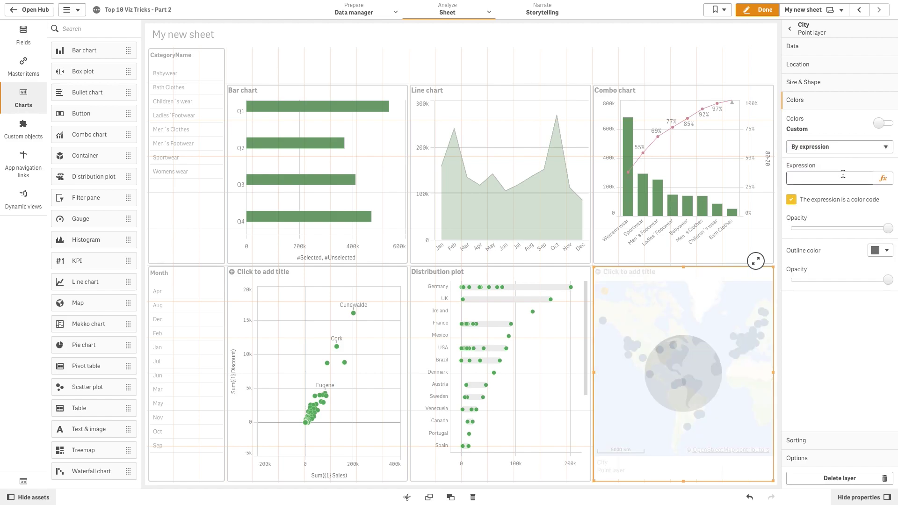
{"action": "left_click", "coordinate": [883, 178]}
{"action": "type", "text": "if(sum"}
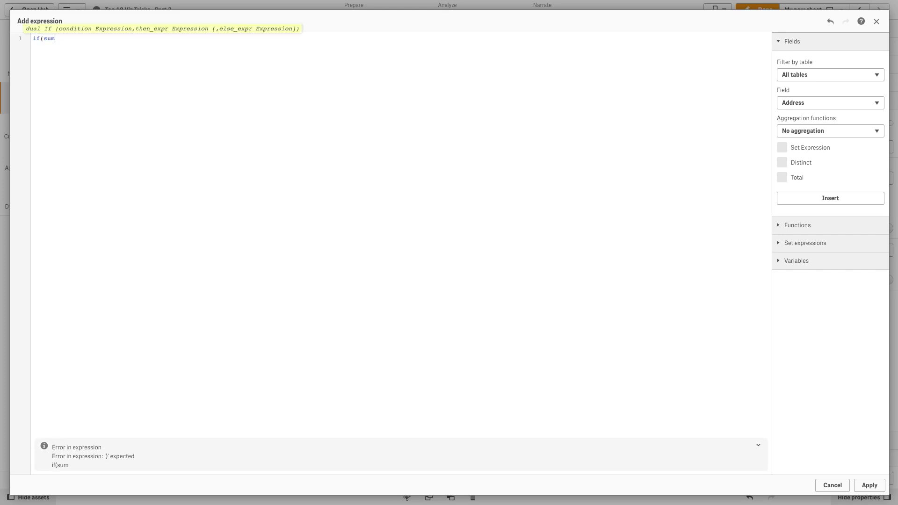
{"action": "type", "text": "( Sales)>0"}
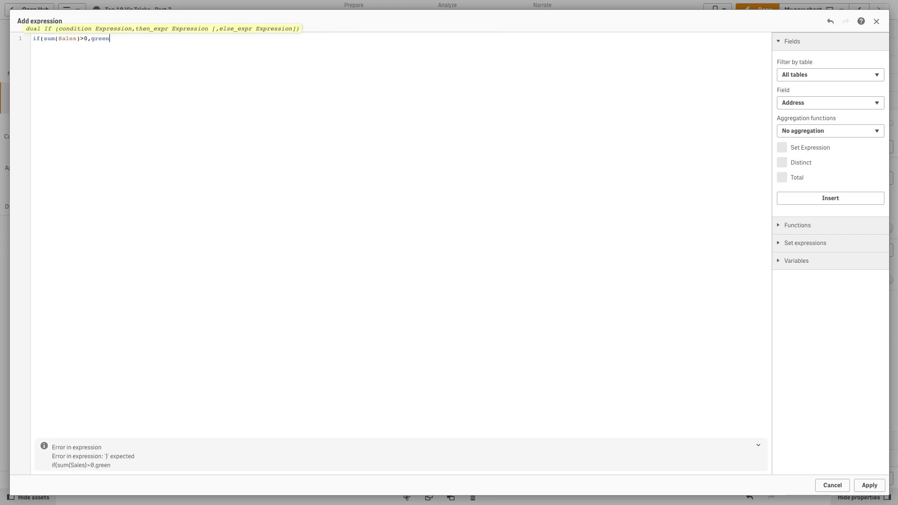
{"action": "type", "text": ",green(),LightGray()"}
{"action": "type", "text": ")"}
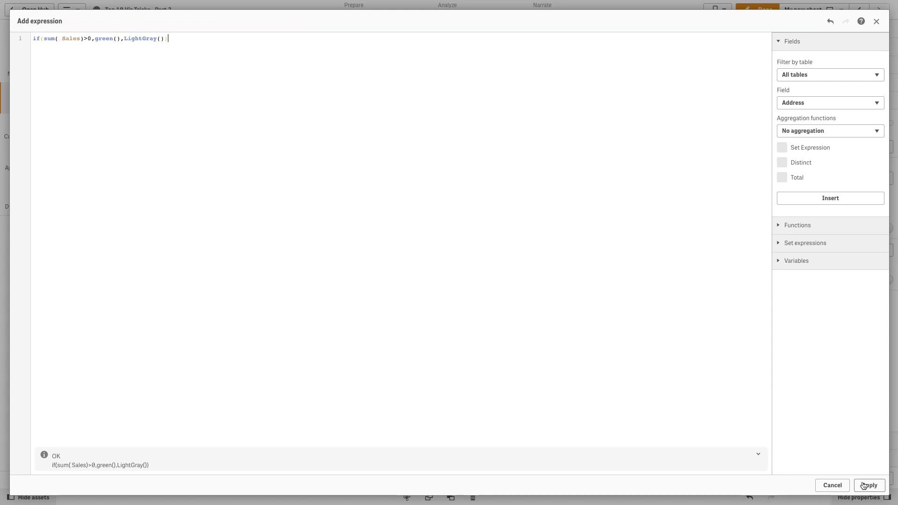
{"action": "left_click", "coordinate": [869, 485]}
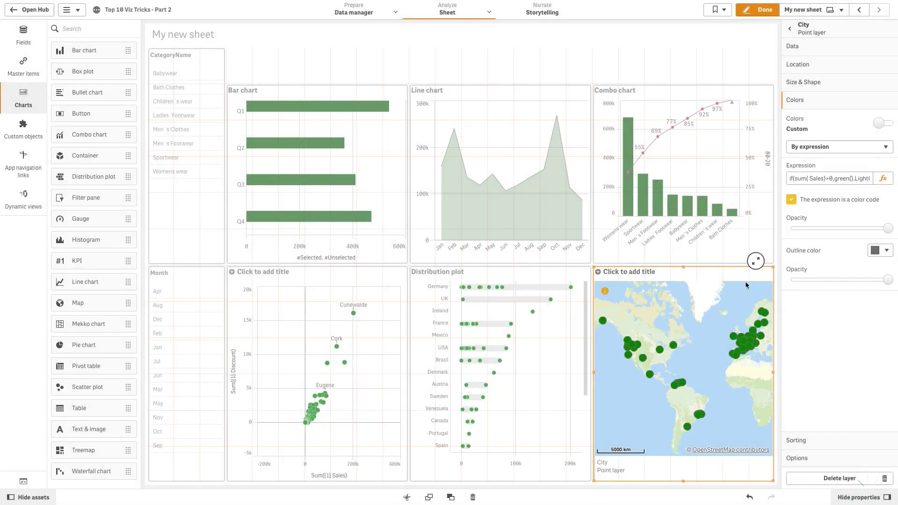
Step: Set the point location to only({1}City), custom-scoped by only({1}Country), then exit edit mode
{"action": "left_click", "coordinate": [814, 65]}
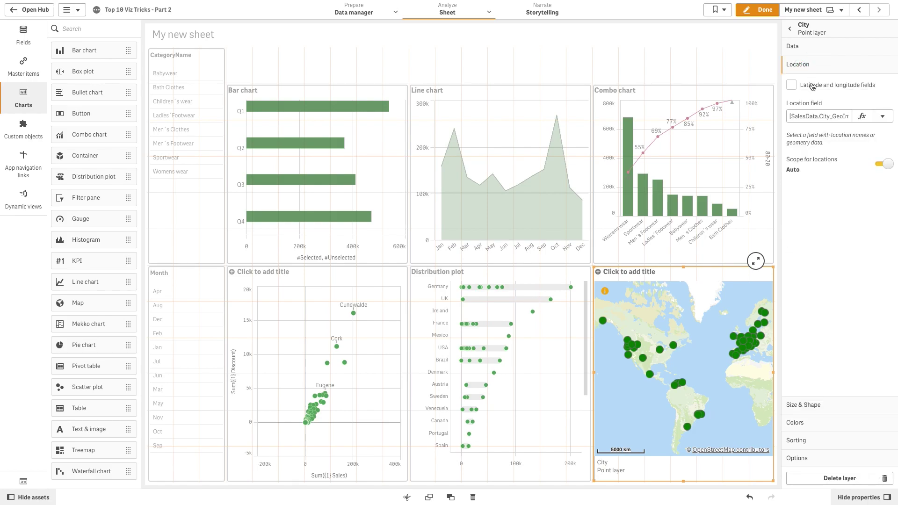
{"action": "left_click", "coordinate": [818, 116]}
{"action": "type", "text": "only({1}City"}
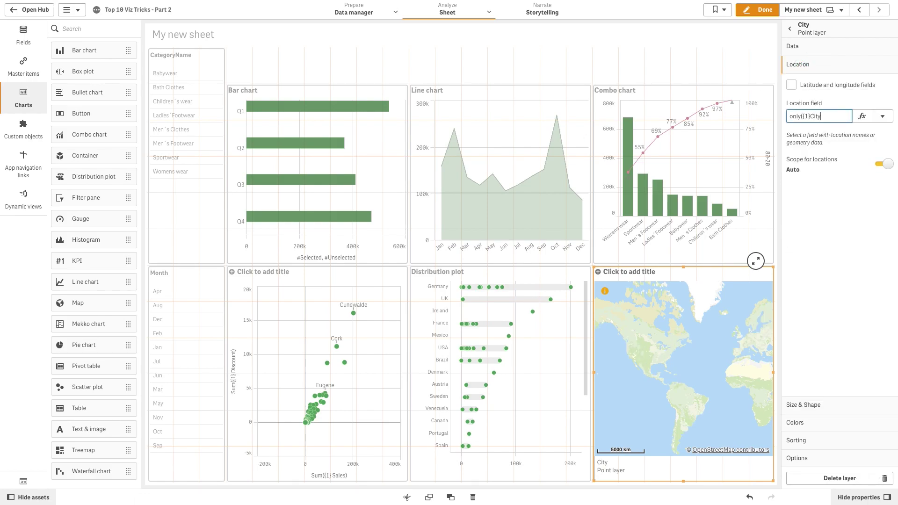
{"action": "left_click", "coordinate": [870, 172]}
{"action": "left_click", "coordinate": [881, 166]}
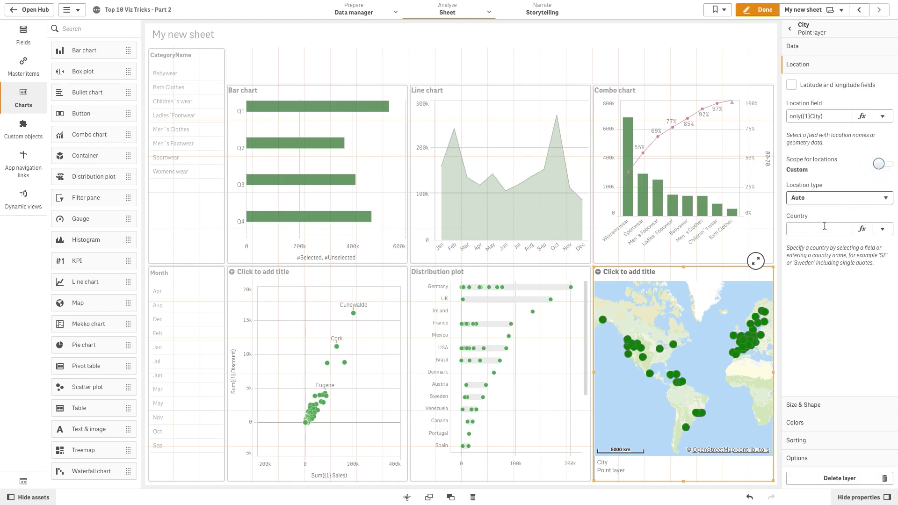
{"action": "left_click", "coordinate": [825, 226]}
{"action": "type", "text": "only([1]Country)"}
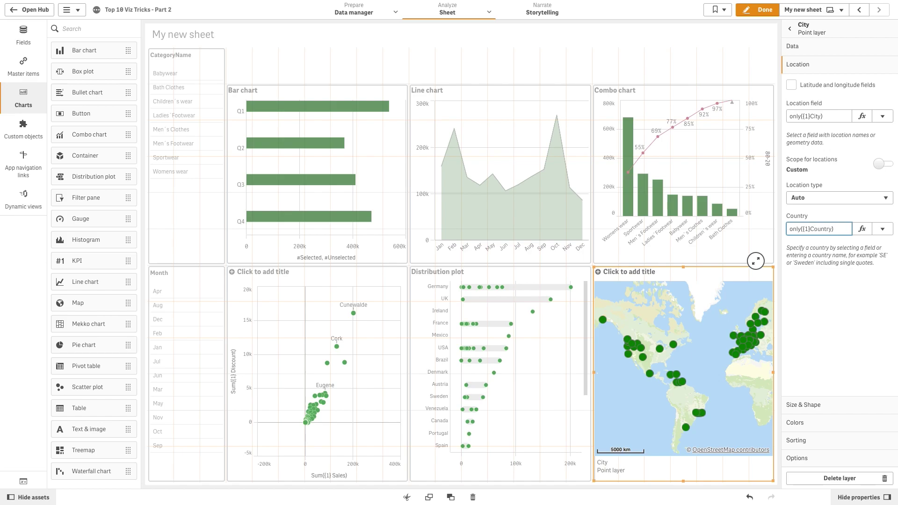
{"action": "key", "text": "Return"}
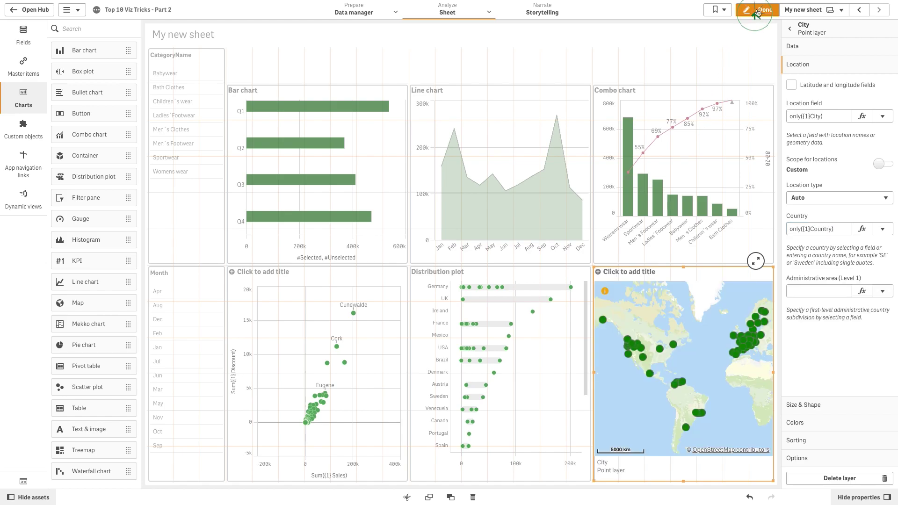
{"action": "left_click", "coordinate": [755, 9]}
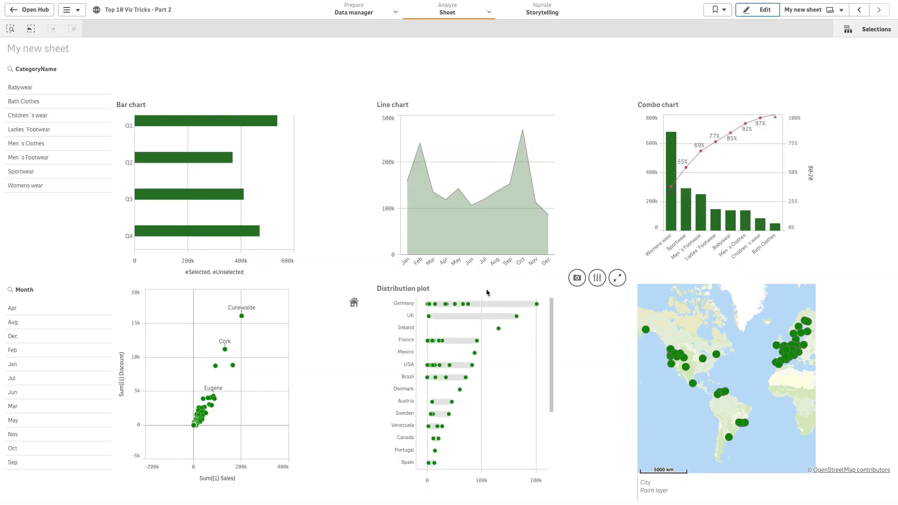
Step: Select Sportwear and Men's Footwear categories, plus months Jan, Feb, Jul and Oct
{"action": "left_click", "coordinate": [28, 172]}
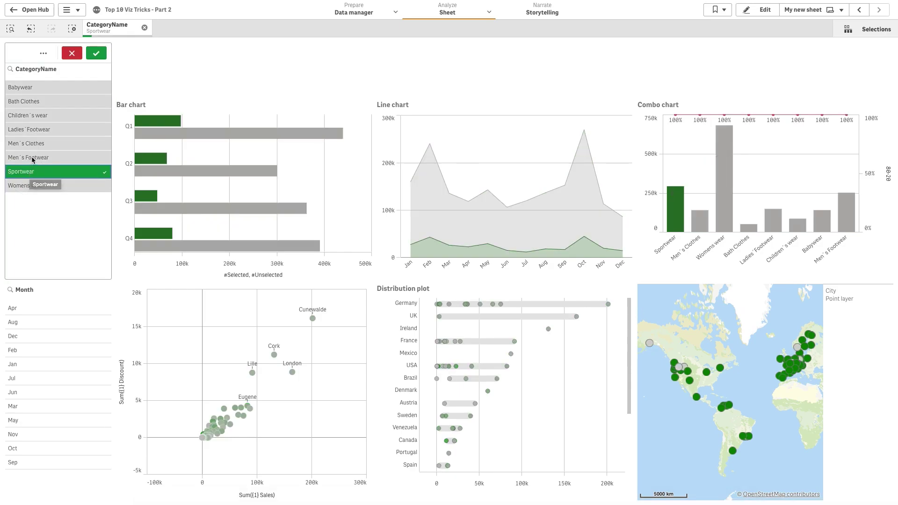
{"action": "left_click", "coordinate": [32, 158]}
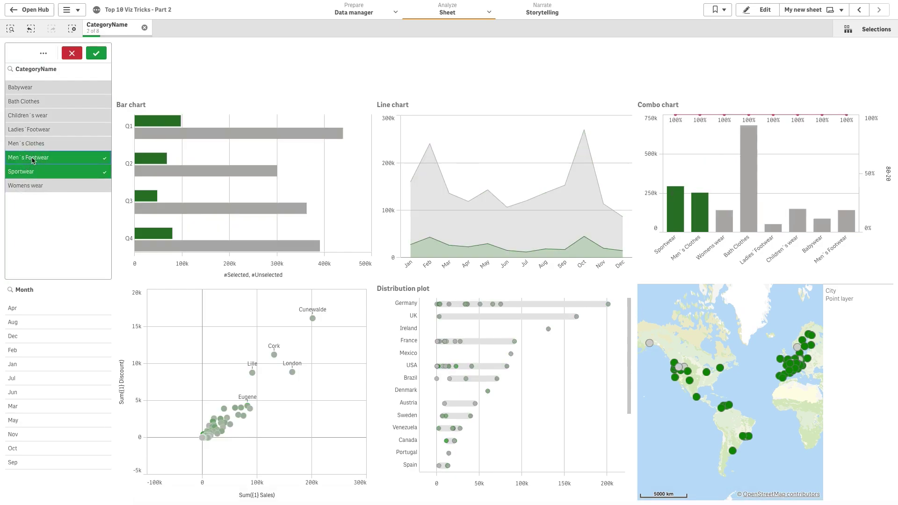
{"action": "left_click", "coordinate": [39, 351]}
{"action": "left_click", "coordinate": [31, 365]}
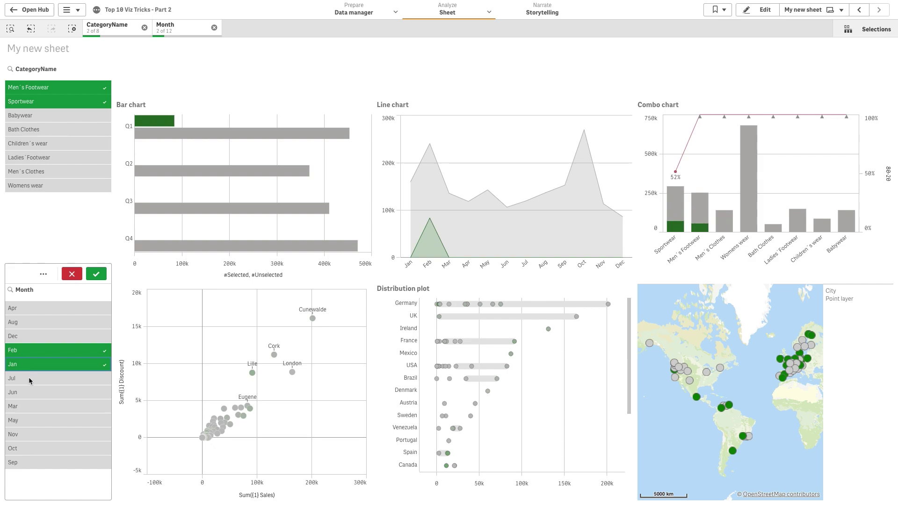
{"action": "left_click", "coordinate": [30, 381]}
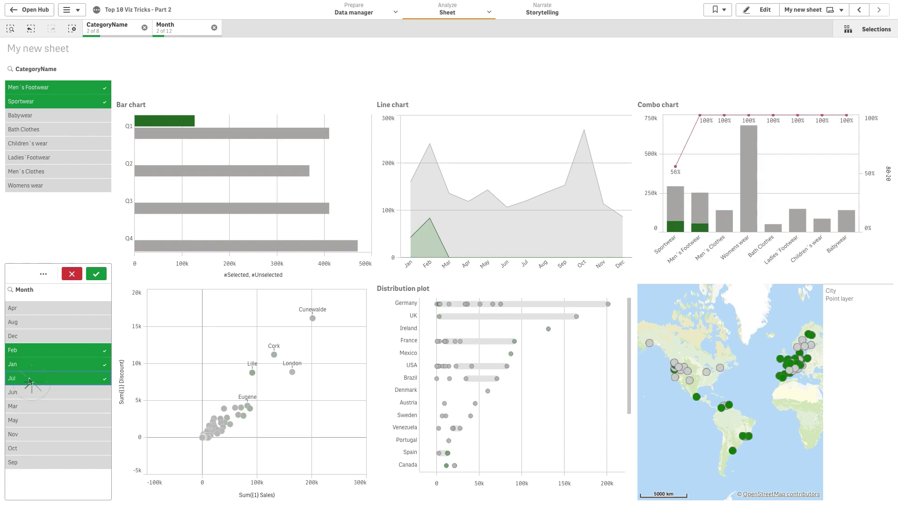
{"action": "left_click", "coordinate": [33, 446]}
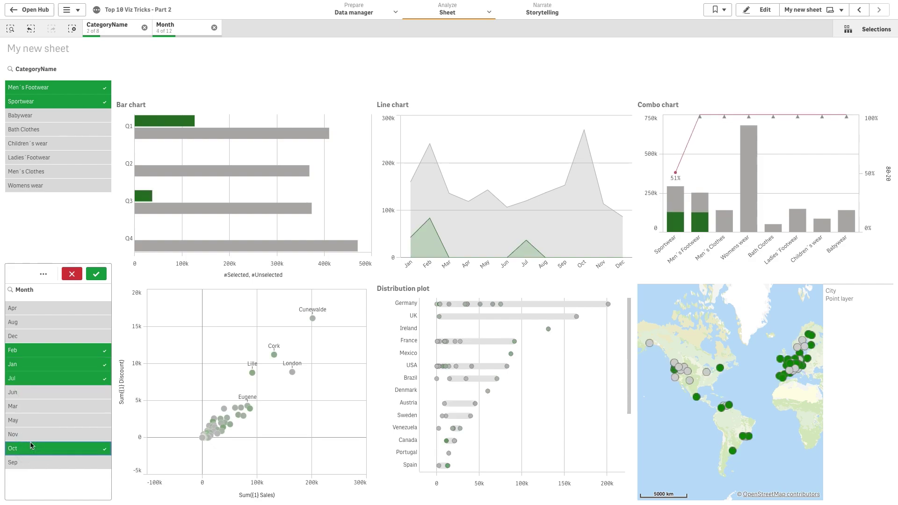